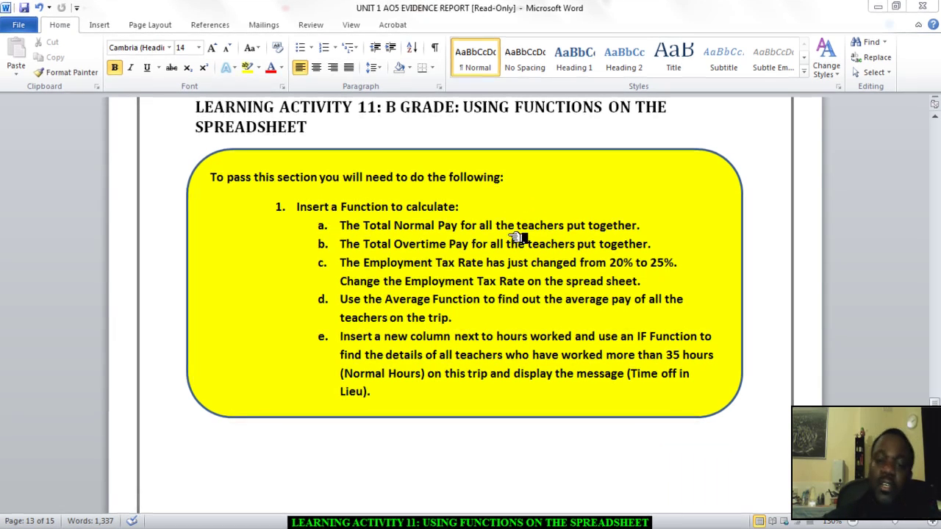
- Review the Learning Activity 11 function tasks in the Word report and switch to the staff pay spreadsheet in Excel
left_click(514, 278)
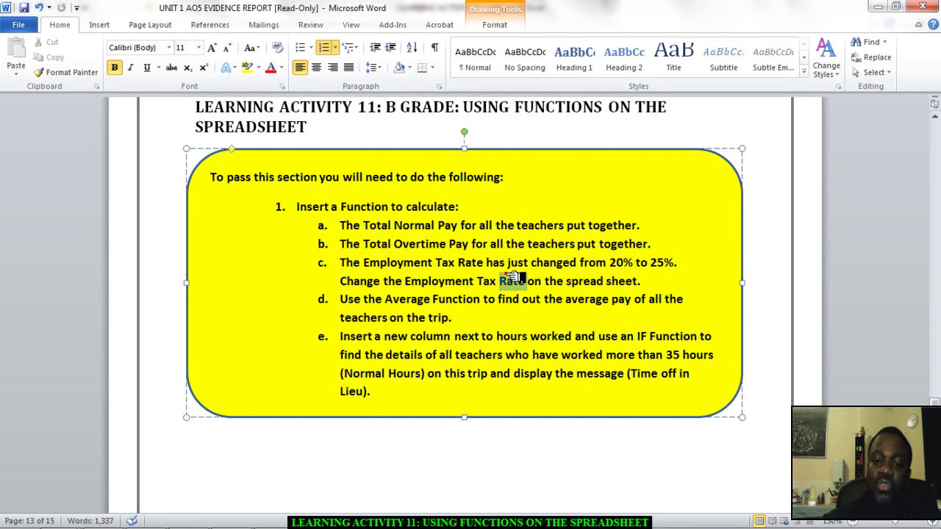
left_click(506, 356)
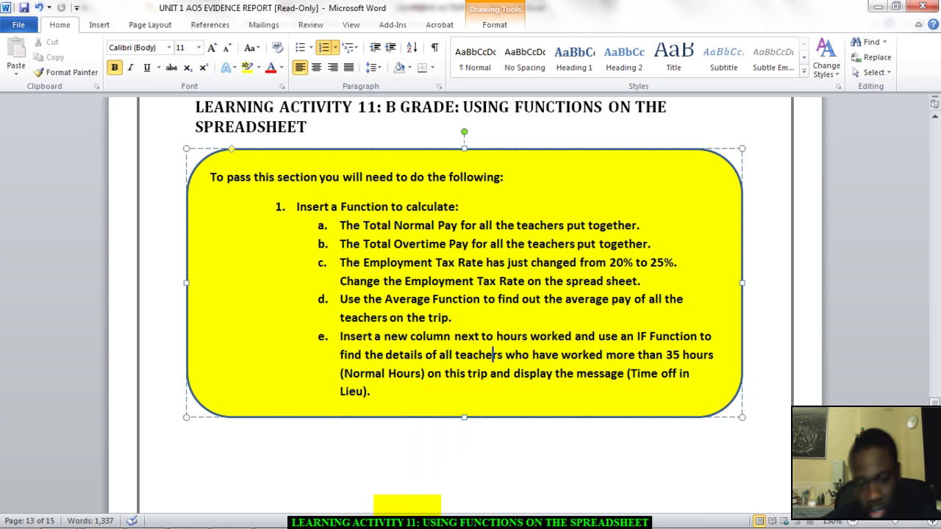
mouse_move(375, 514)
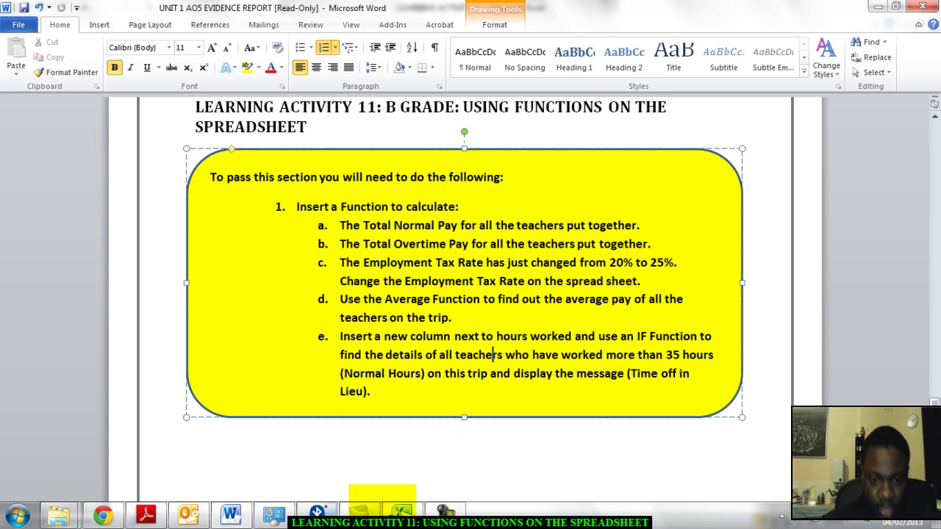
left_click(400, 513)
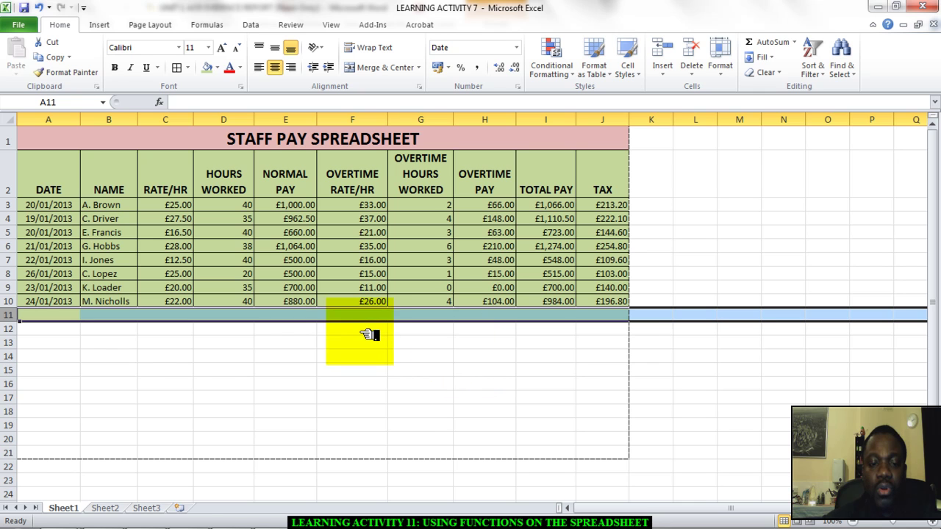
mouse_move(367, 514)
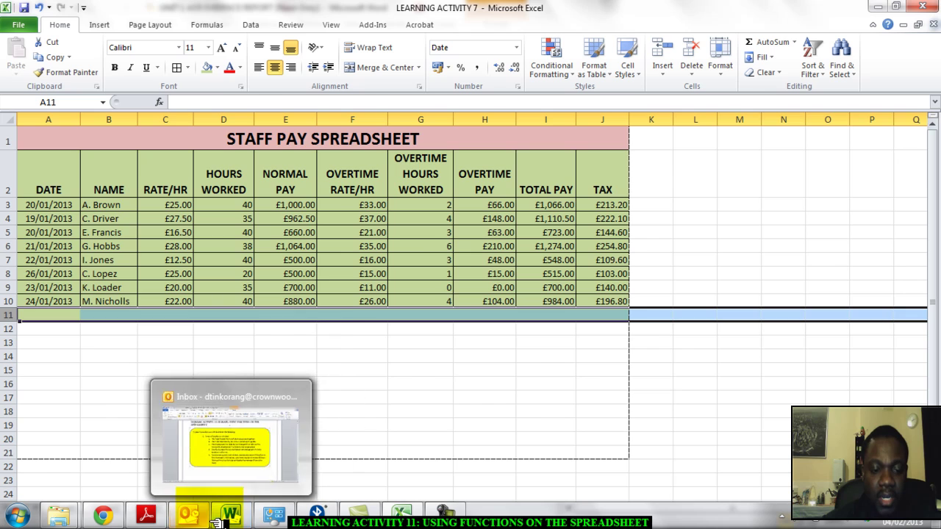
left_click(243, 517)
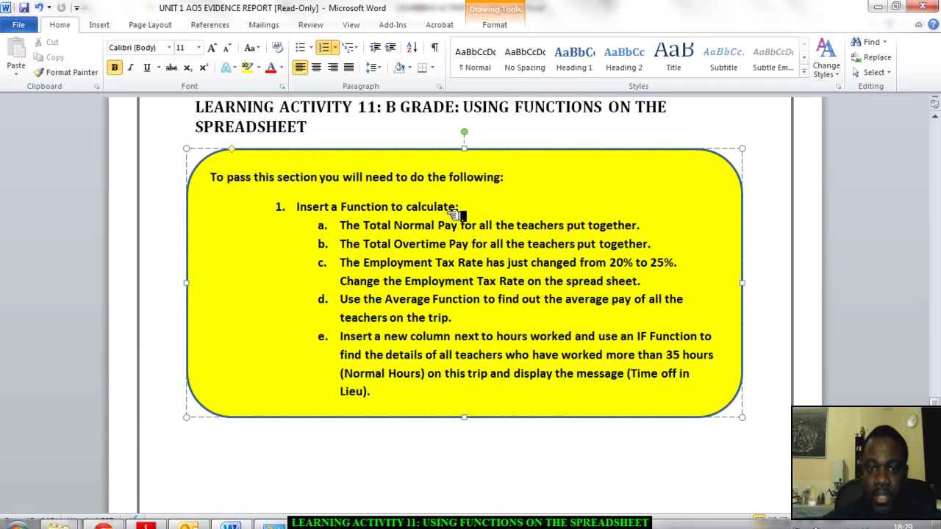
mouse_move(445, 512)
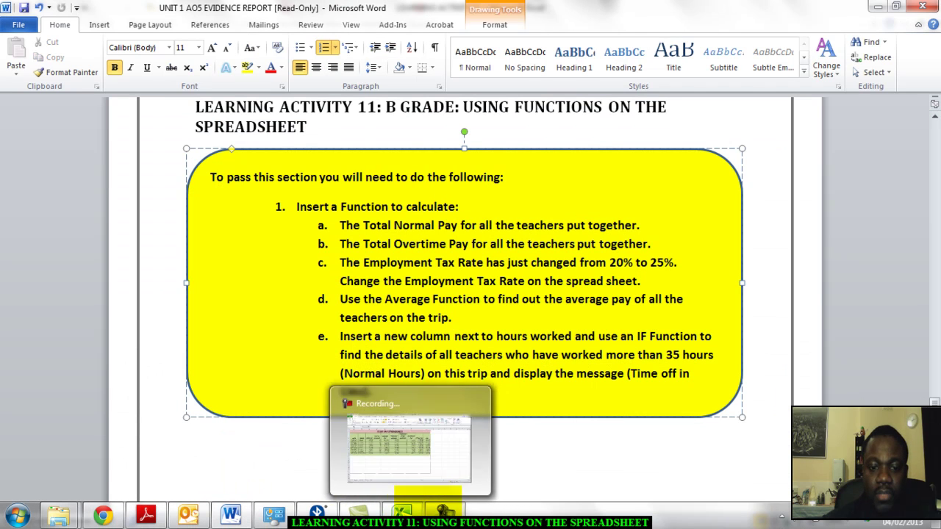
left_click(402, 513)
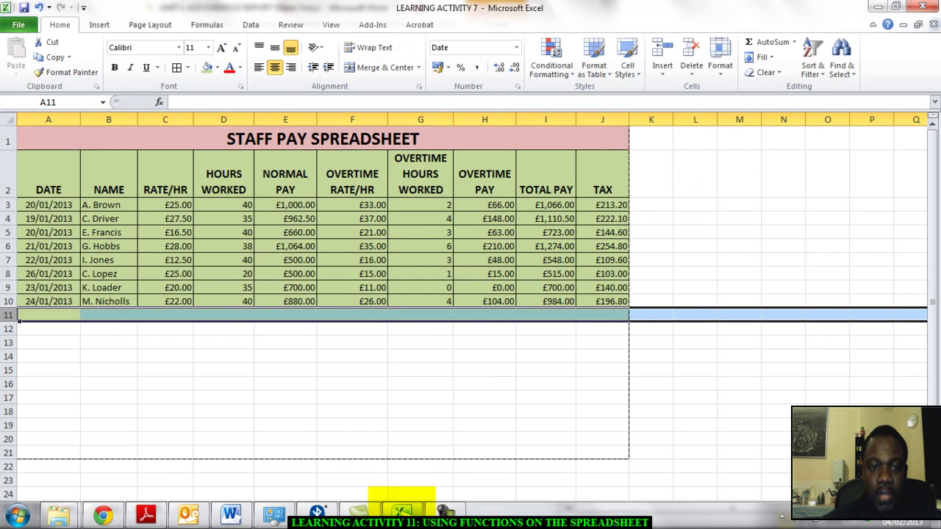
- Enter the label "Total Normal Pay" in cell D12 and auto-fit column D to its contents
left_click(294, 210)
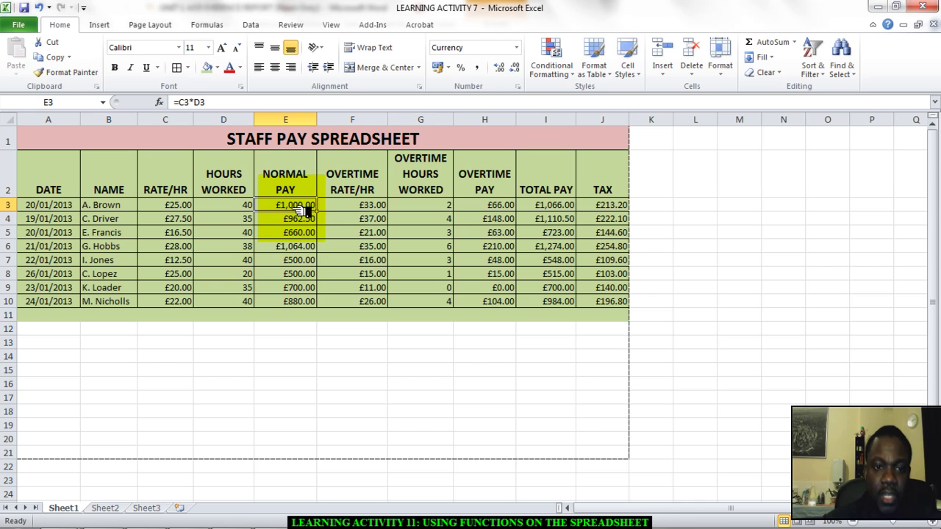
left_click_drag(301, 209, 301, 303)
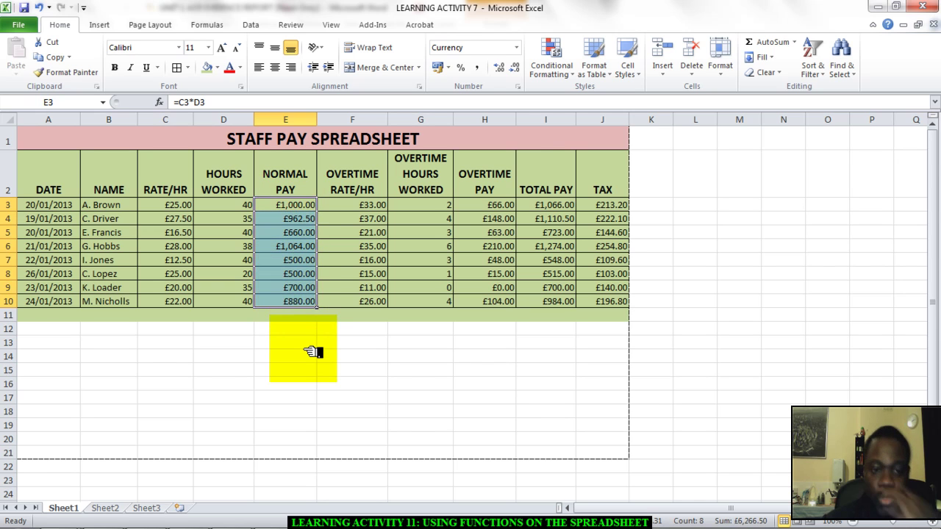
left_click(301, 331)
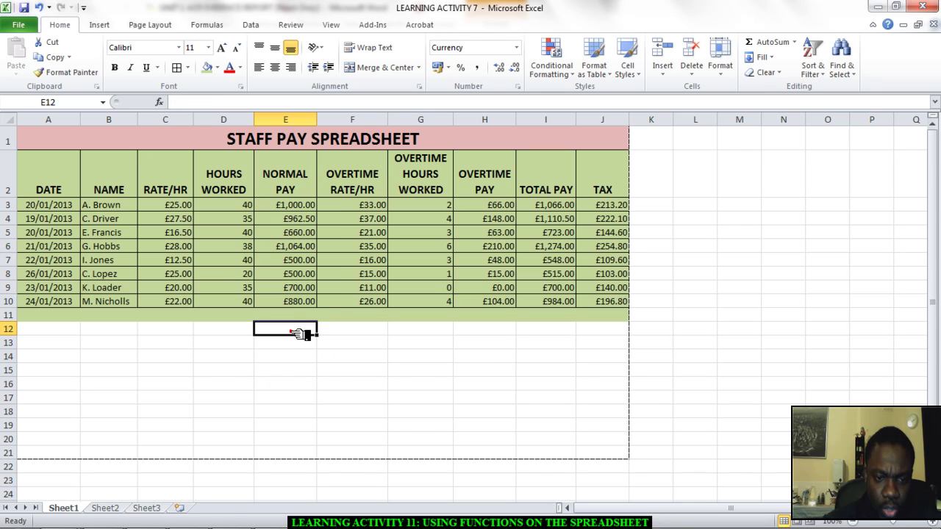
left_click(230, 333)
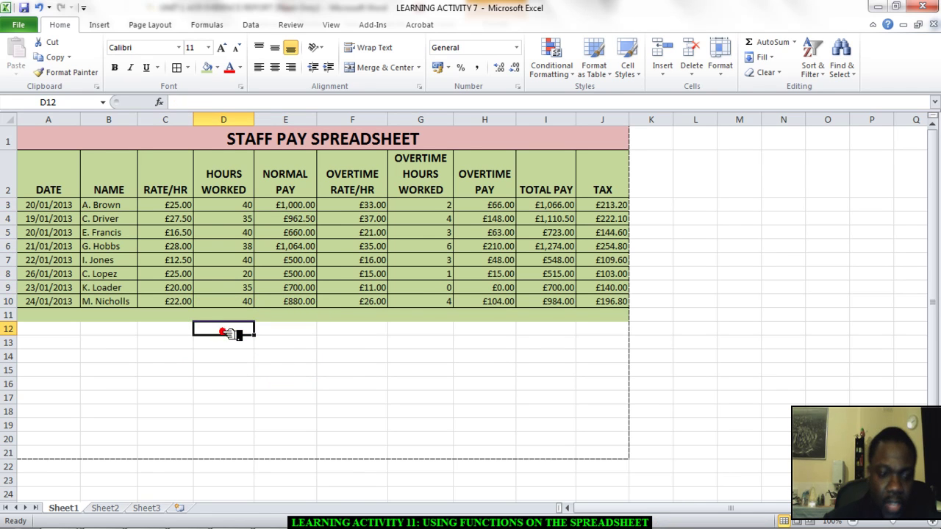
type("t")
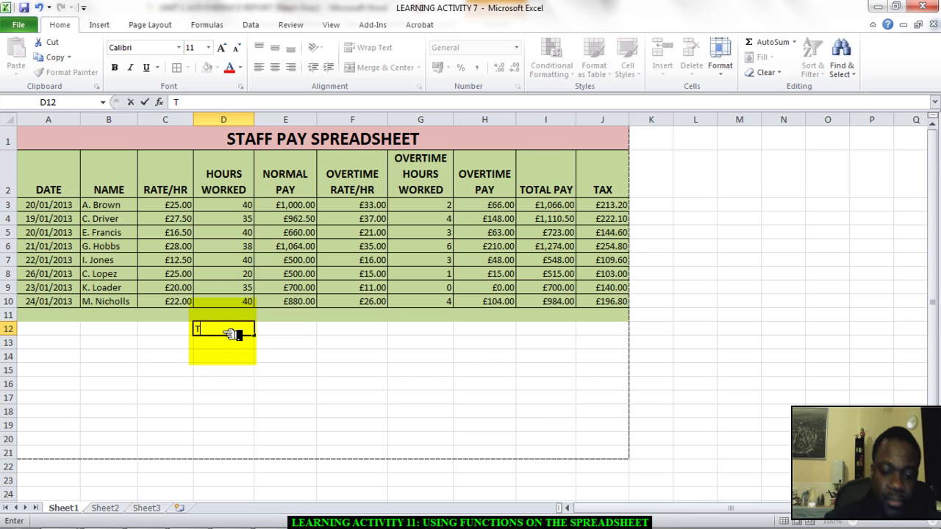
type("otal Normal Pay")
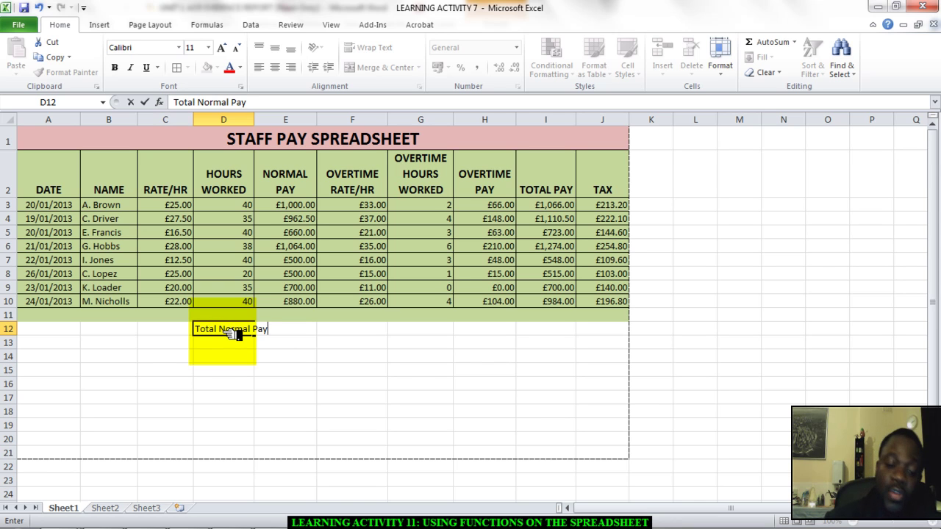
left_click(279, 382)
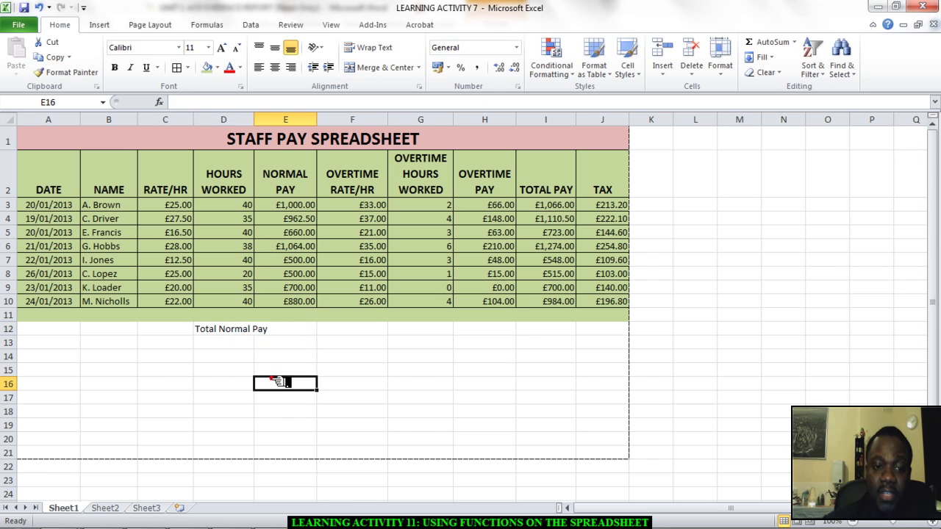
double_click(254, 120)
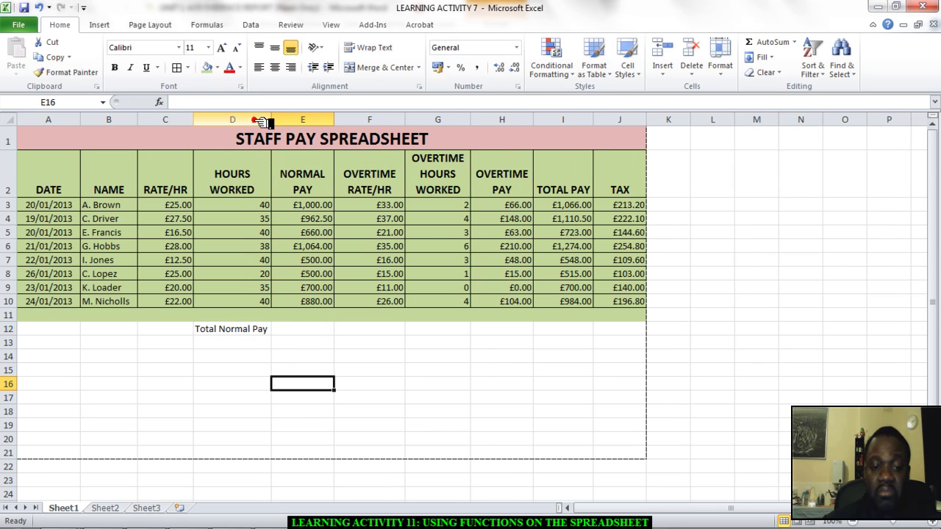
- Total the normal pay of all teachers in cell E12 with the formula =SUM(E3:E10)
left_click(305, 331)
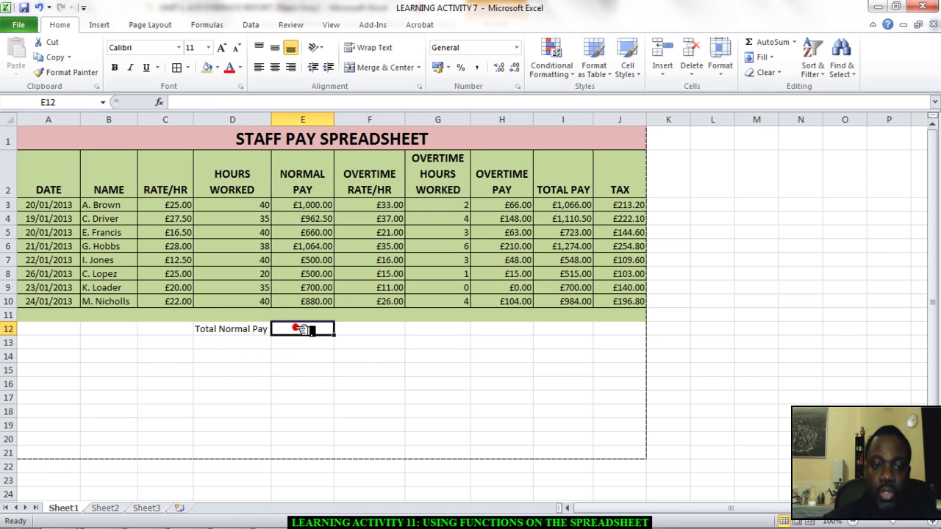
left_click(314, 208)
left_click_drag(314, 209, 320, 309)
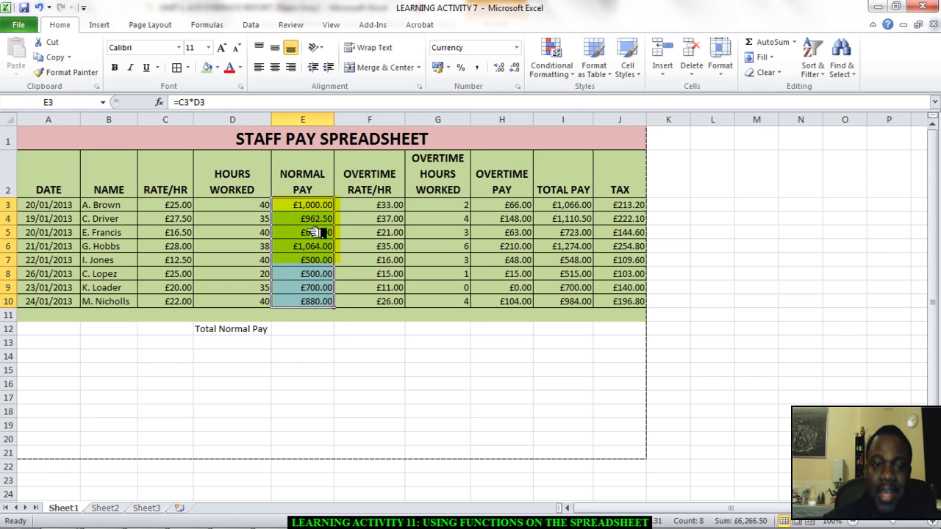
left_click(304, 331)
left_click(304, 331)
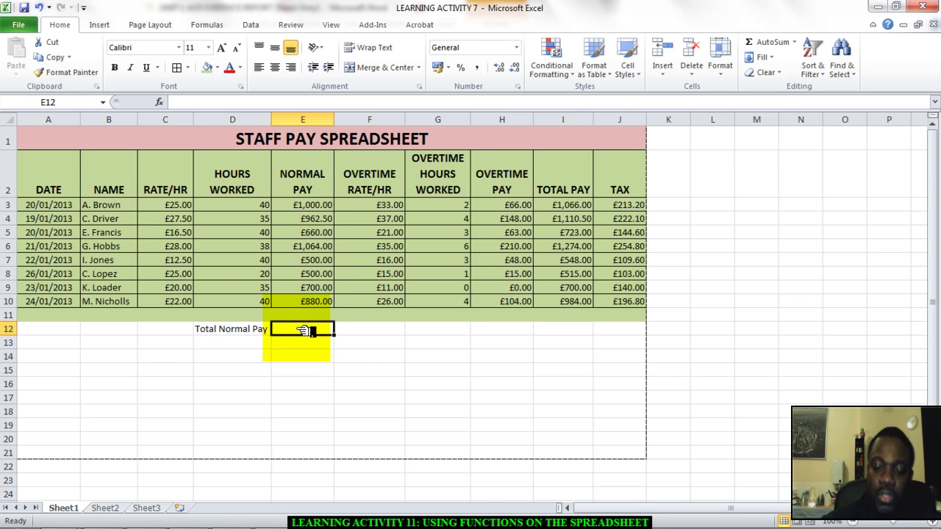
type("=sum(")
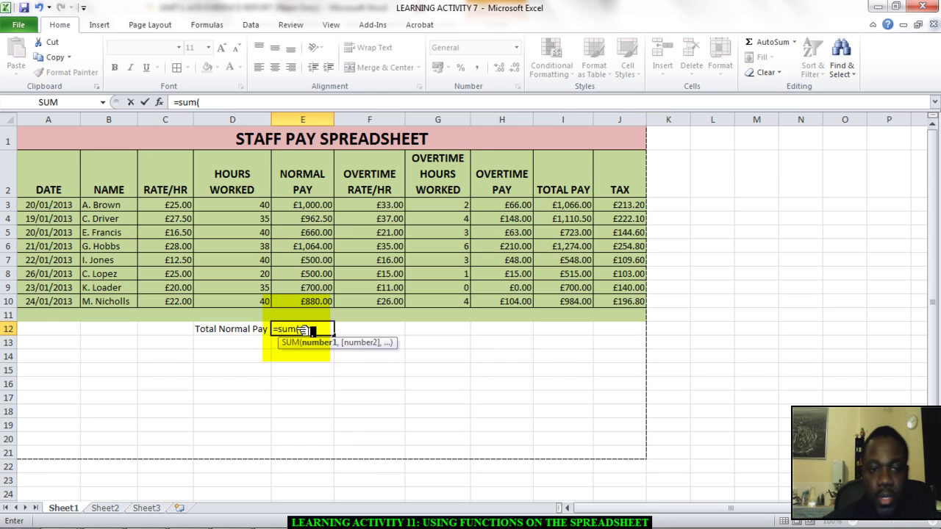
left_click_drag(324, 206, 317, 303)
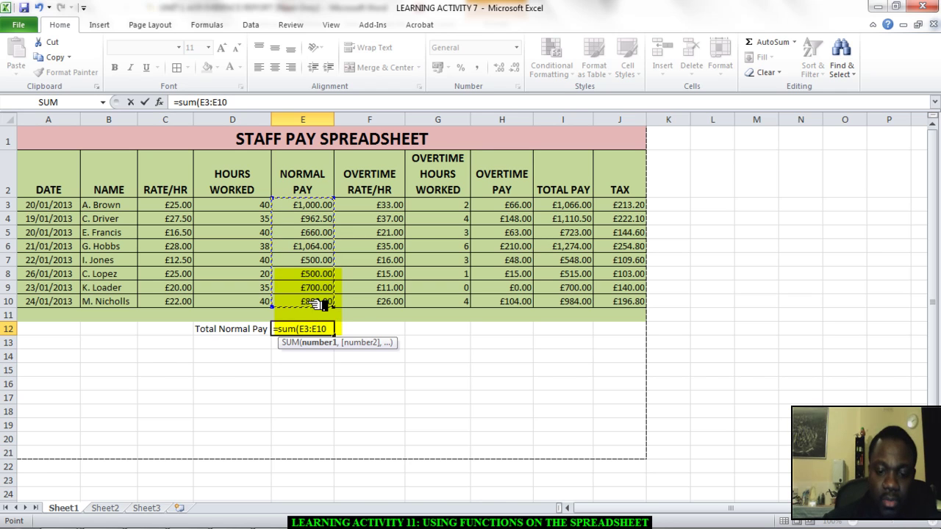
type(")")
key("Return")
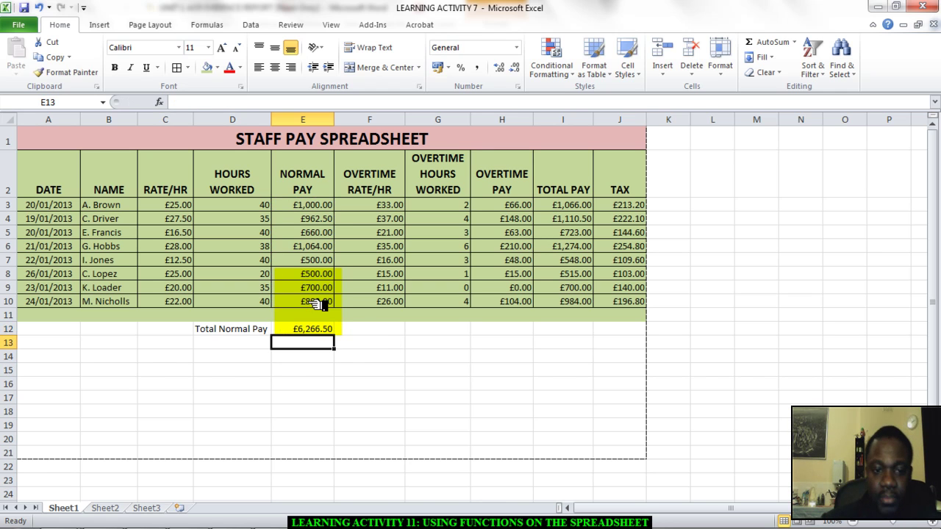
left_click(318, 330)
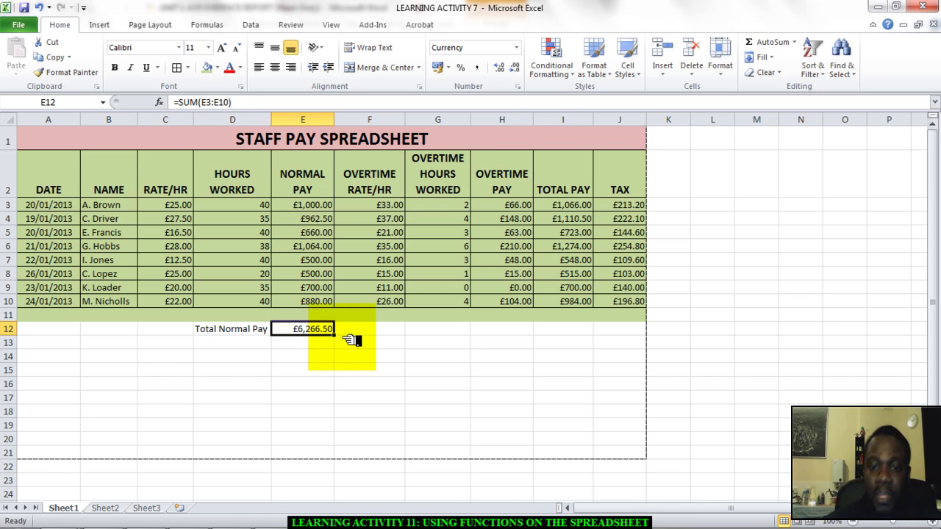
- Enter the label "Total Overtime Pay" in cell G12 and auto-fit column G to its contents
left_click(498, 333)
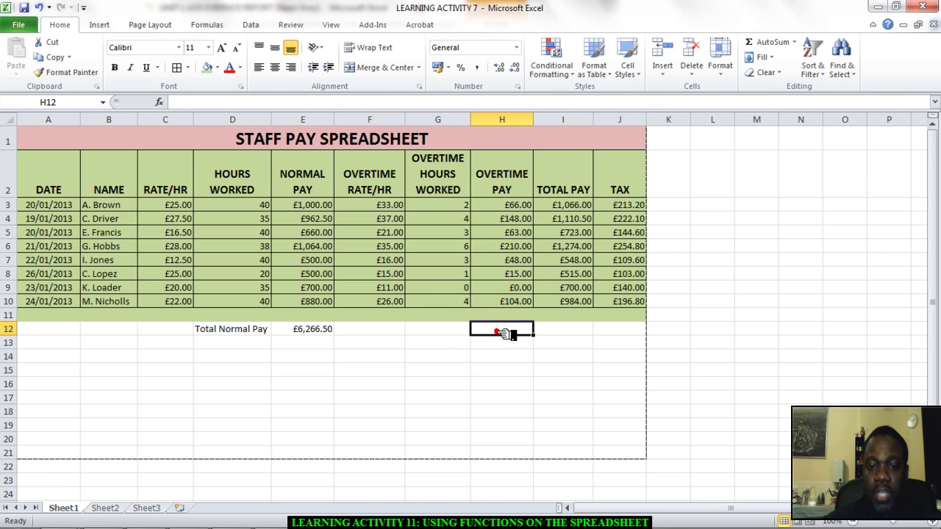
left_click(435, 332)
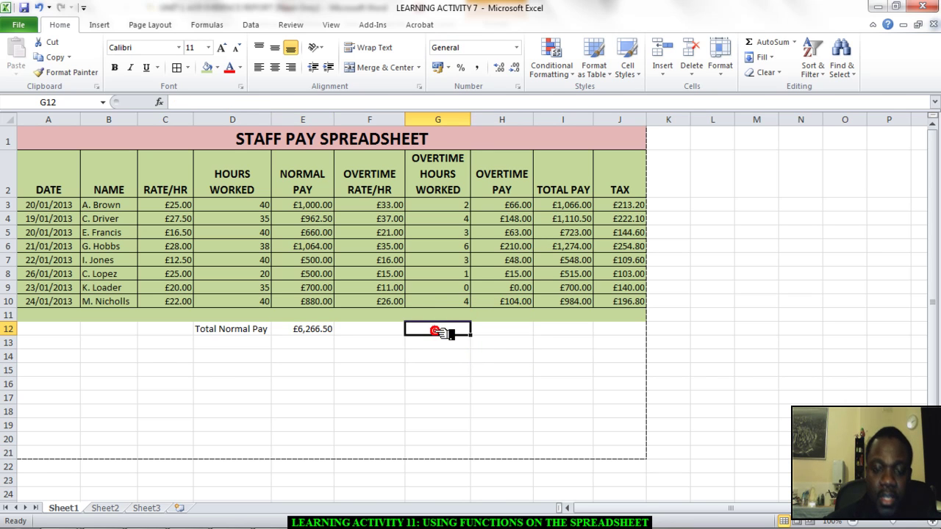
type("Total Overtime")
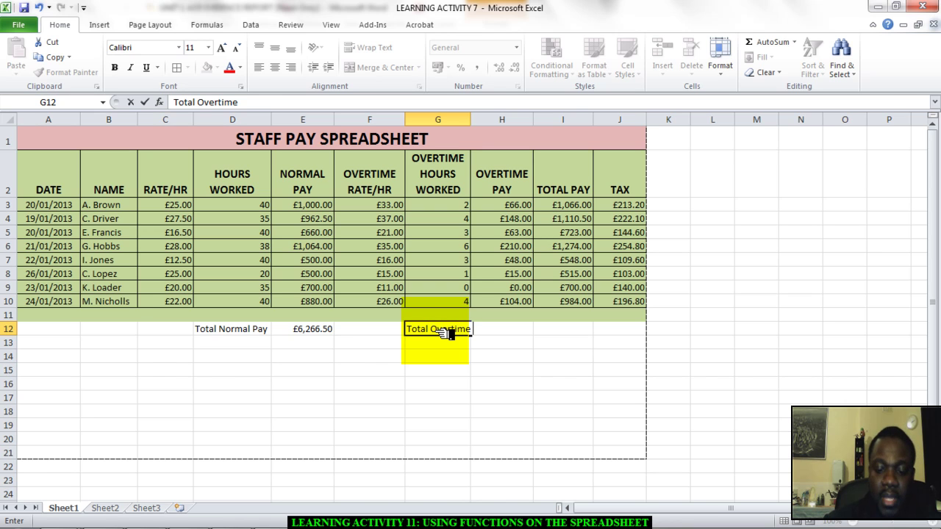
type(" Pay")
left_click(482, 367)
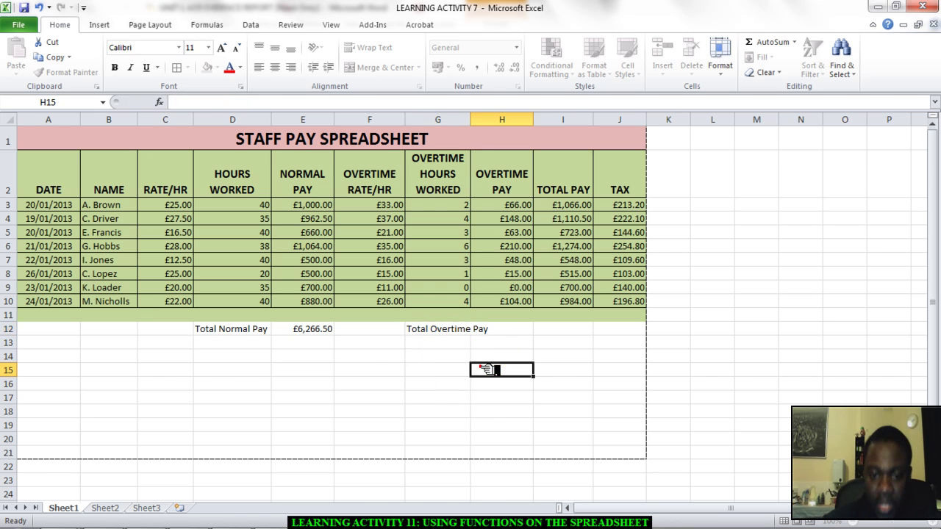
left_click(433, 328)
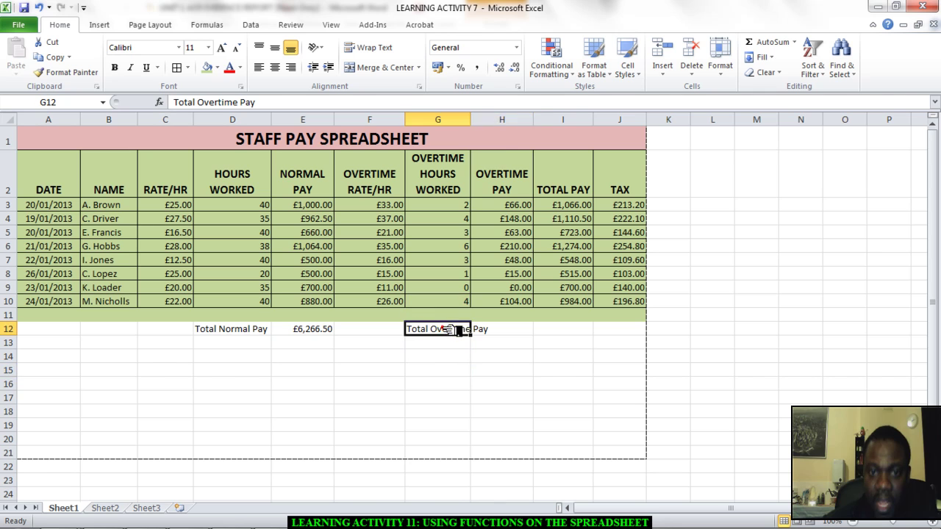
double_click(470, 119)
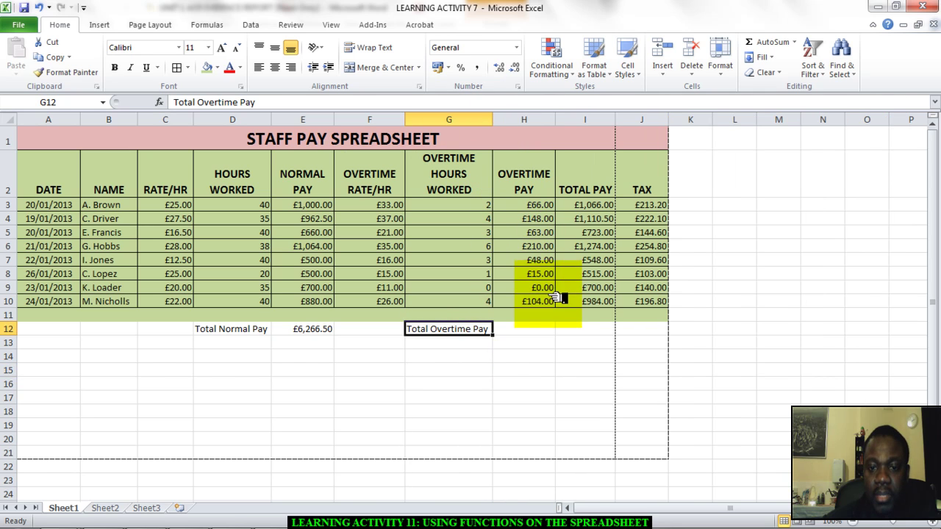
- Total the overtime pay of all teachers in cell H12 with the formula =SUM(H3:H10)
left_click(522, 331)
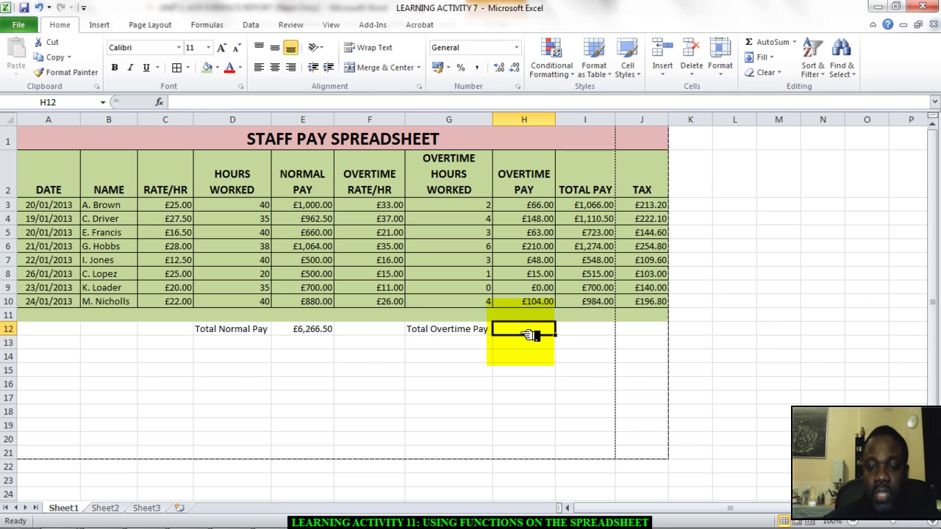
type("=")
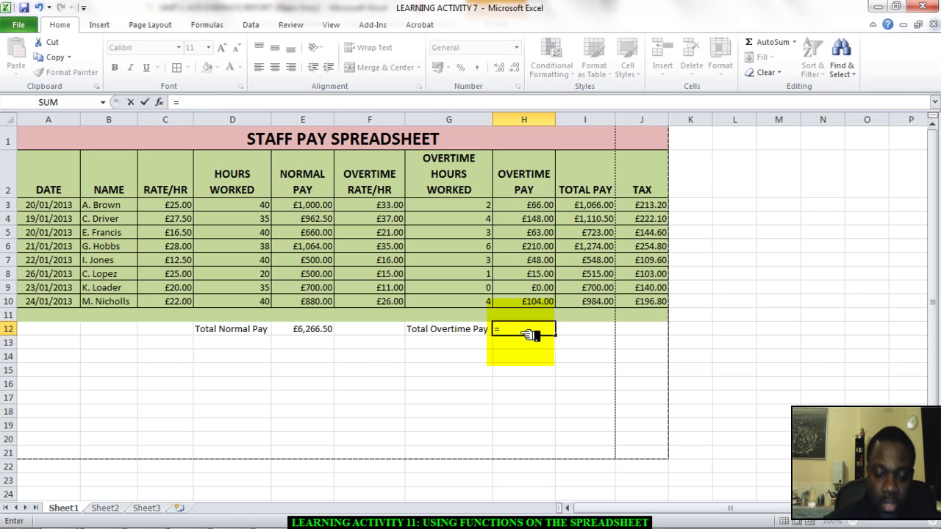
type("sum(")
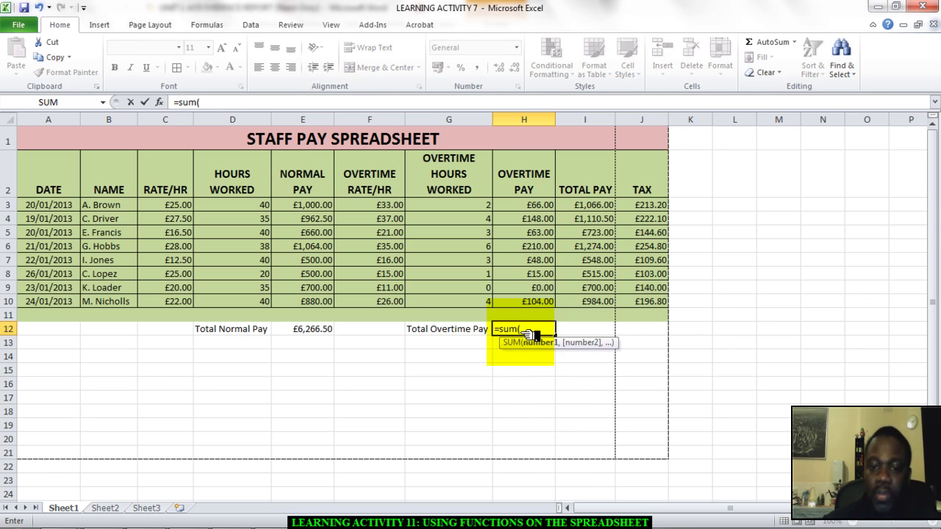
left_click(538, 205)
left_click_drag(539, 205, 538, 303)
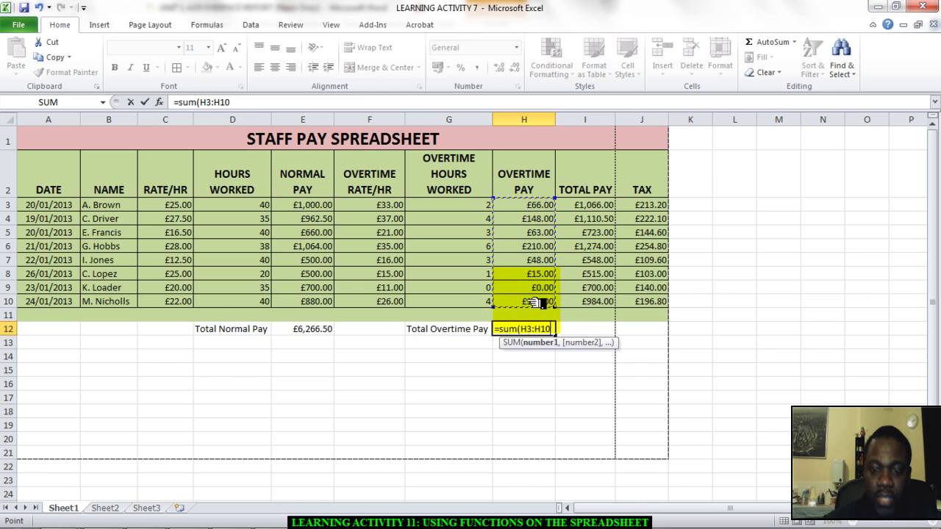
type(")")
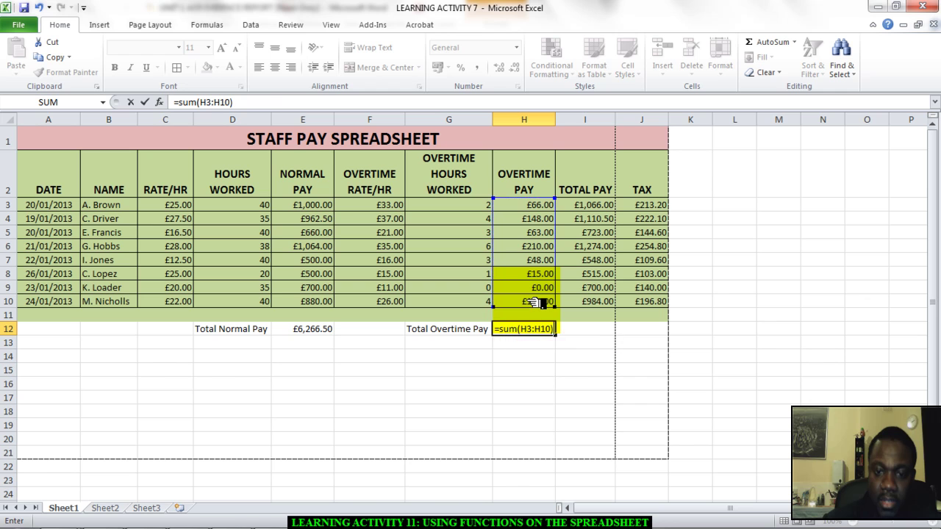
key("Return")
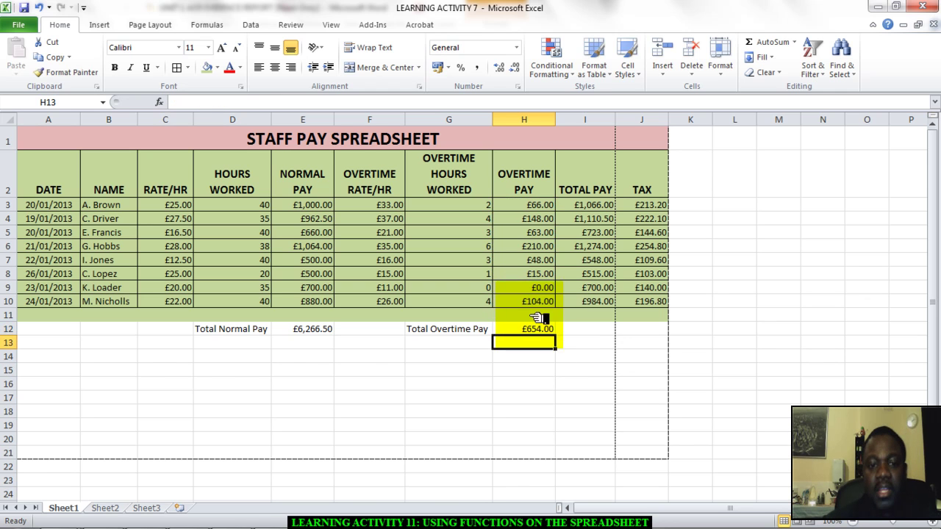
left_click(548, 332)
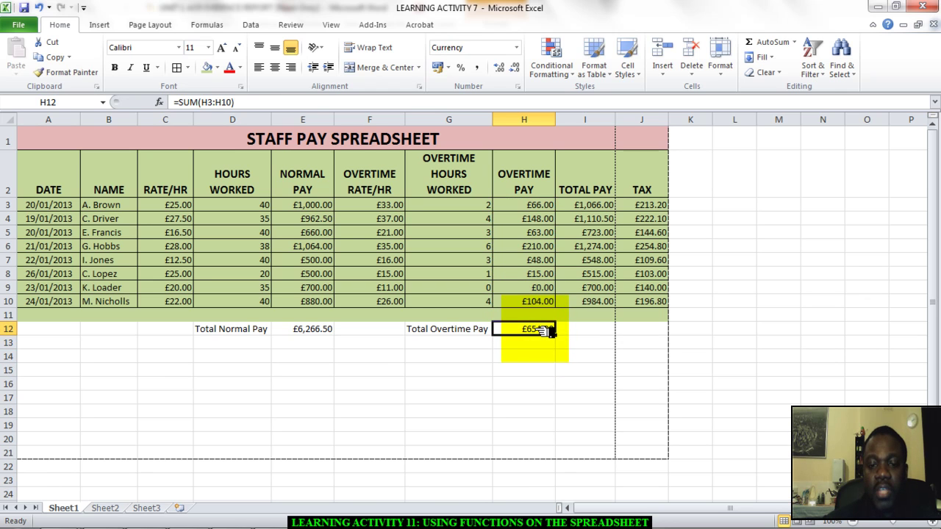
left_click(303, 331)
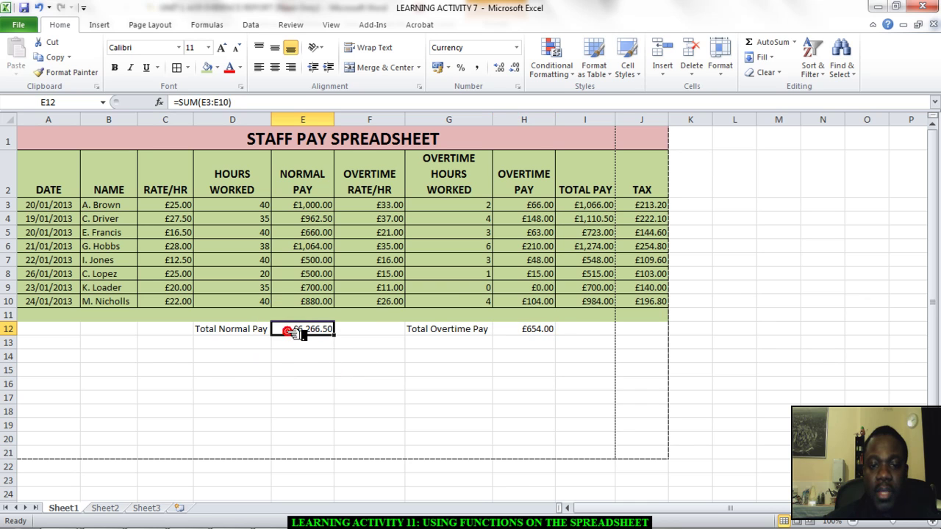
left_click(526, 330)
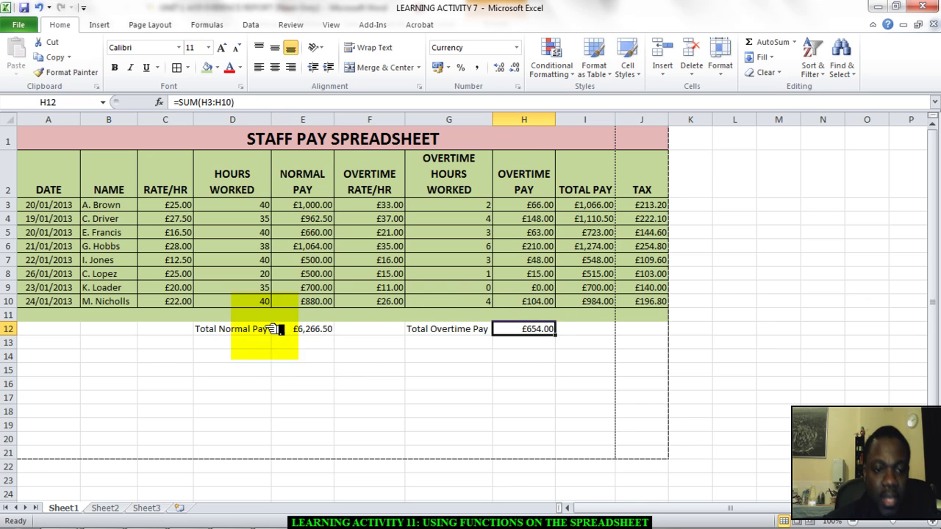
- Make the labels "Total Normal Pay" in D12 and "Total Overtime Pay" in G12 bold and underlined
left_click(247, 332)
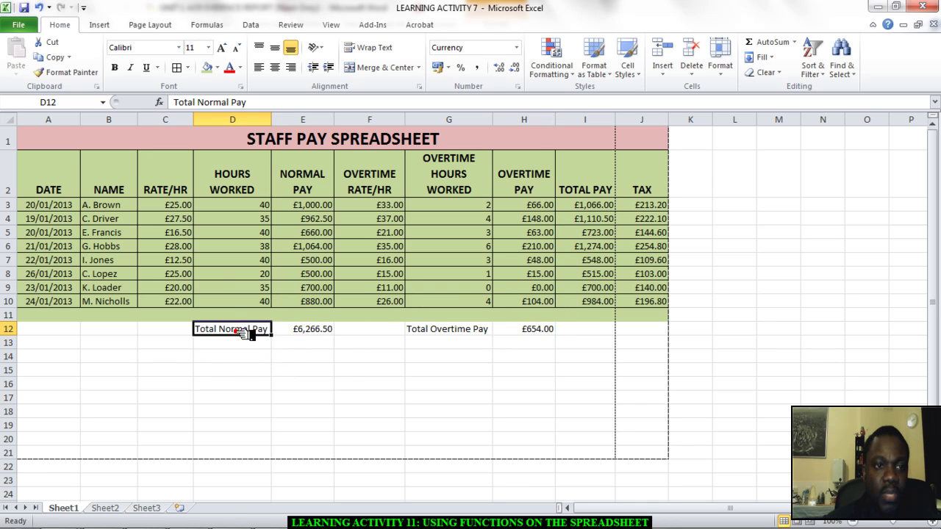
left_click(114, 67)
left_click(145, 68)
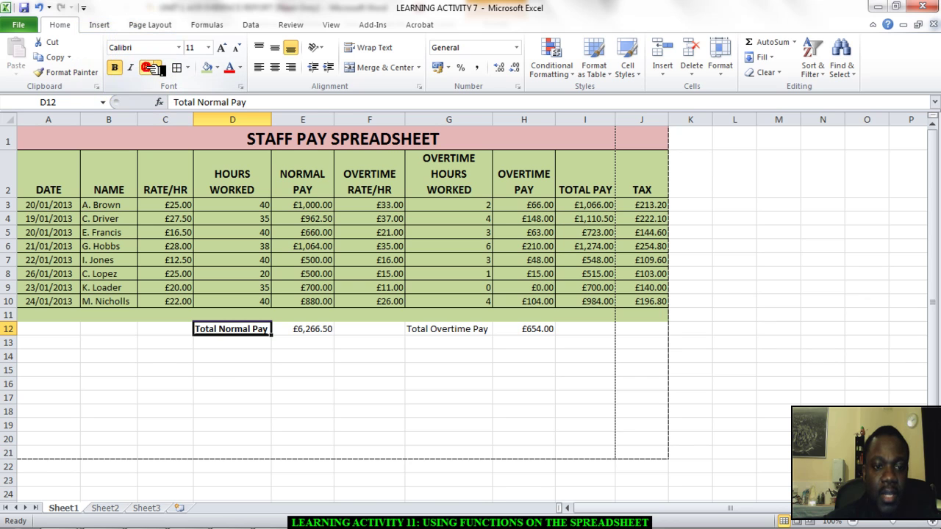
left_click(483, 331)
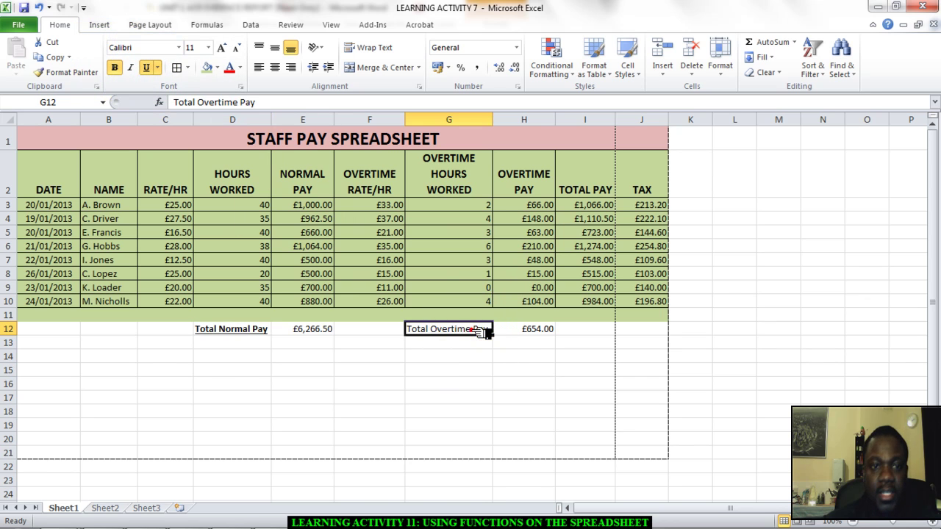
left_click(116, 68)
left_click(146, 68)
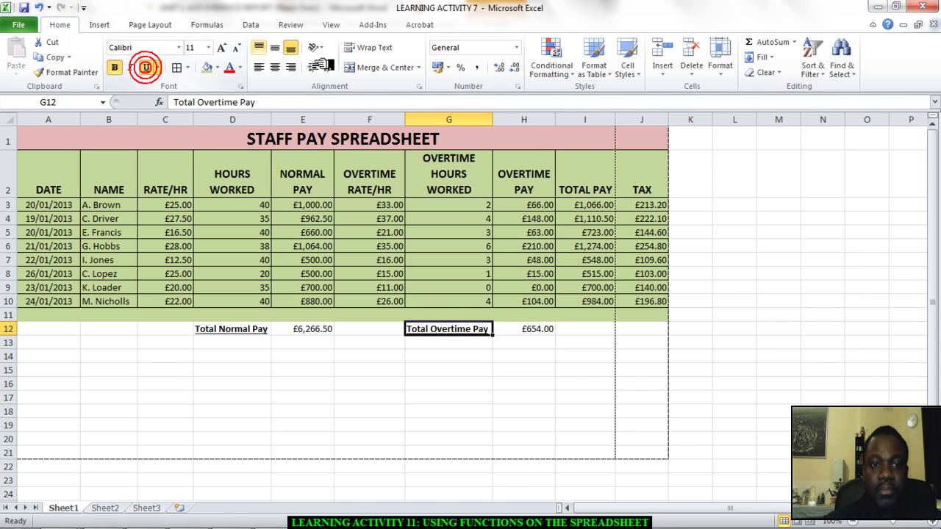
- Wrap the label text in G12 and D12, narrowing columns G and D and making row 12 tall enough for the wrapped lines
left_click(397, 47)
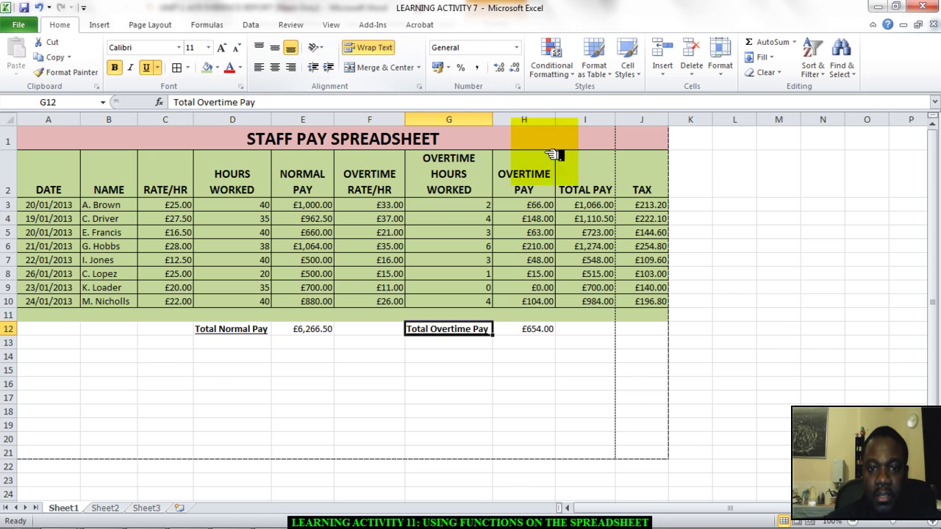
left_click_drag(506, 121, 487, 123)
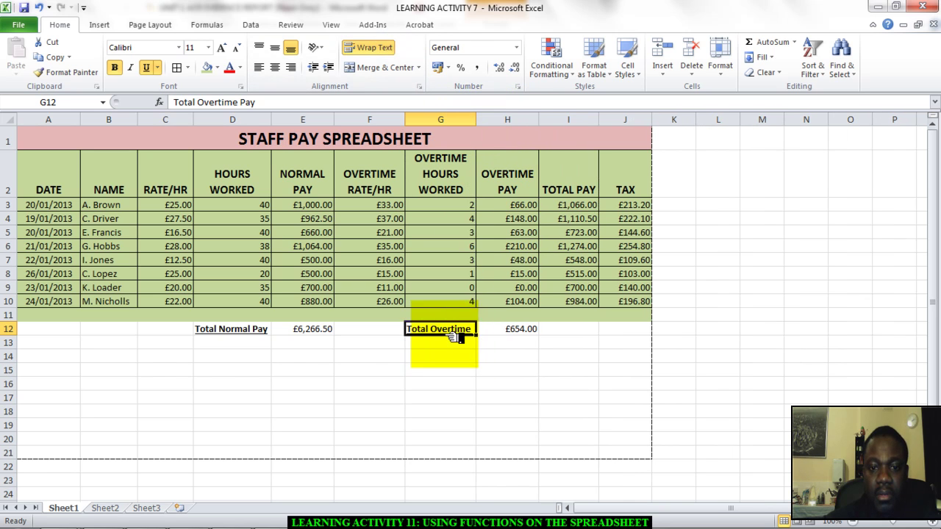
left_click(377, 47)
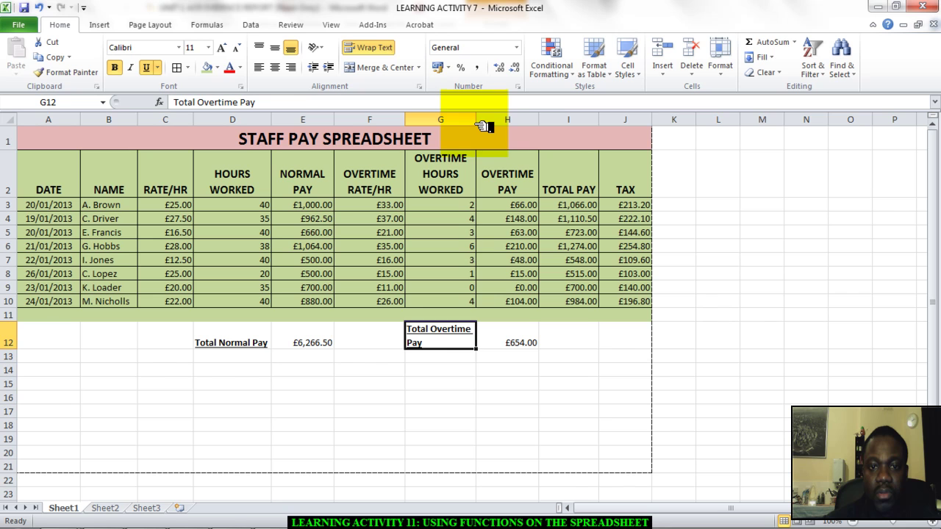
left_click_drag(477, 124, 462, 132)
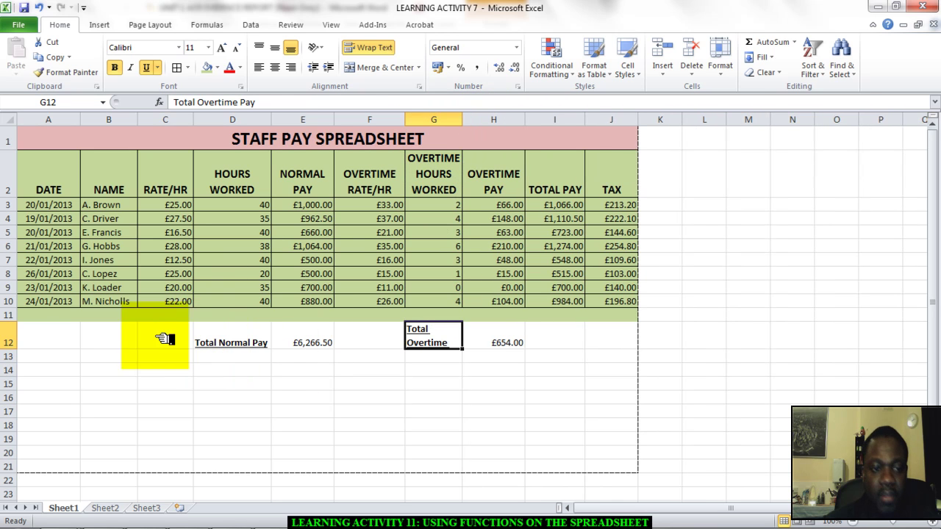
left_click_drag(10, 350, 16, 364)
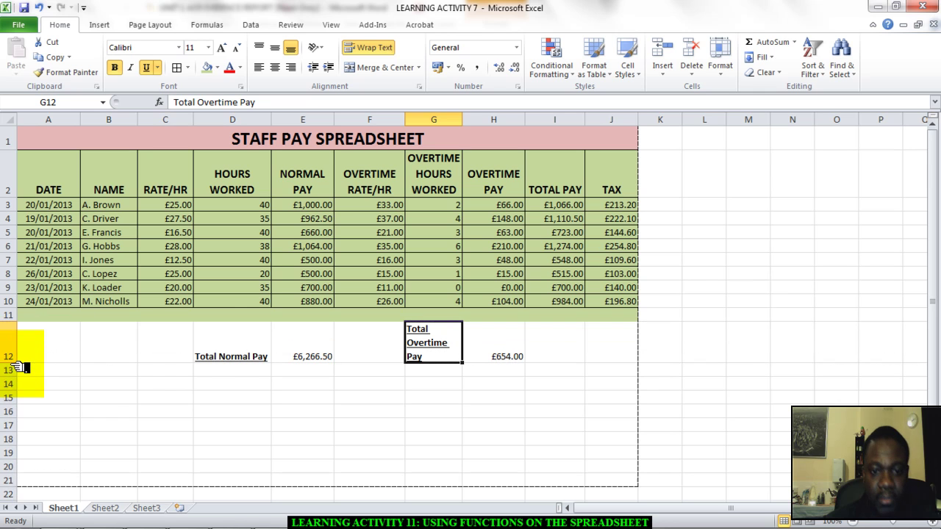
left_click(233, 344)
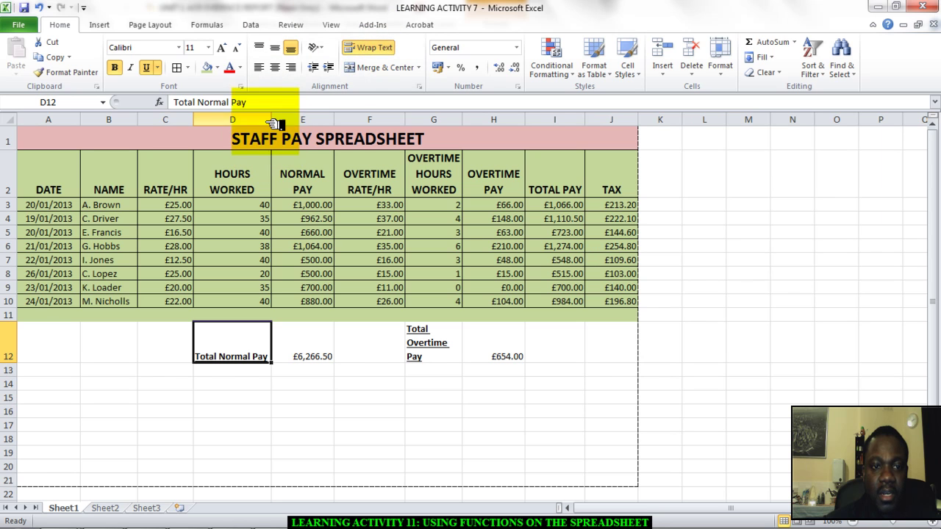
left_click_drag(271, 119, 251, 121)
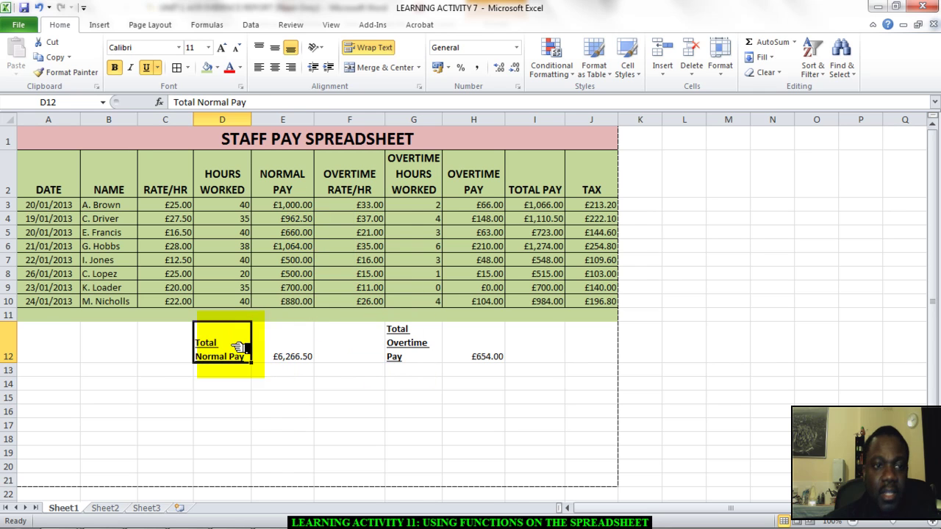
- Fill the total normal pay cells D12:E12 and the total overtime pay cells G12:H12 with the same light blue
left_click(217, 68)
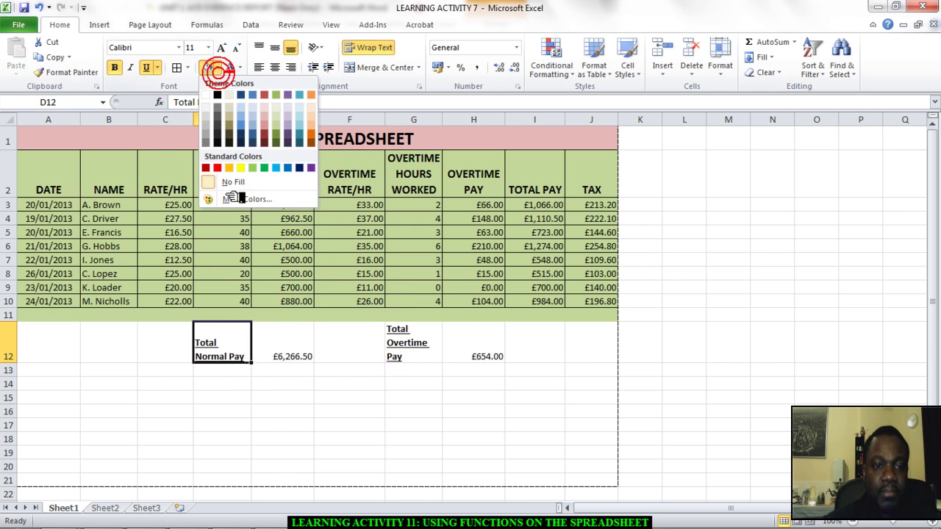
left_click(239, 347)
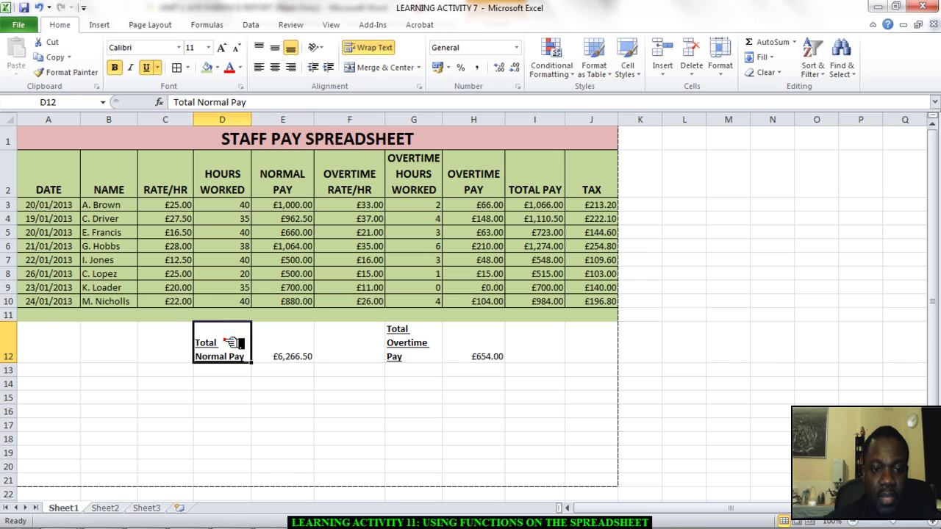
left_click_drag(235, 342, 298, 342)
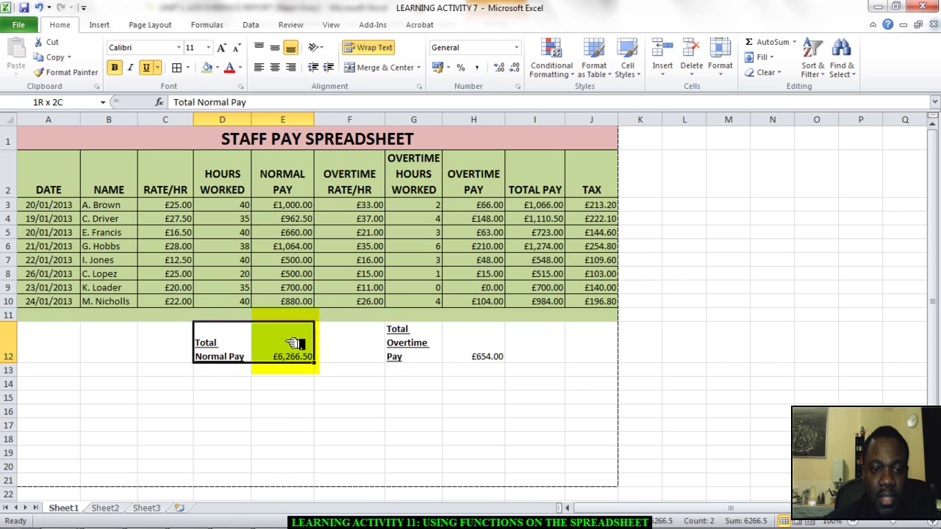
left_click(218, 67)
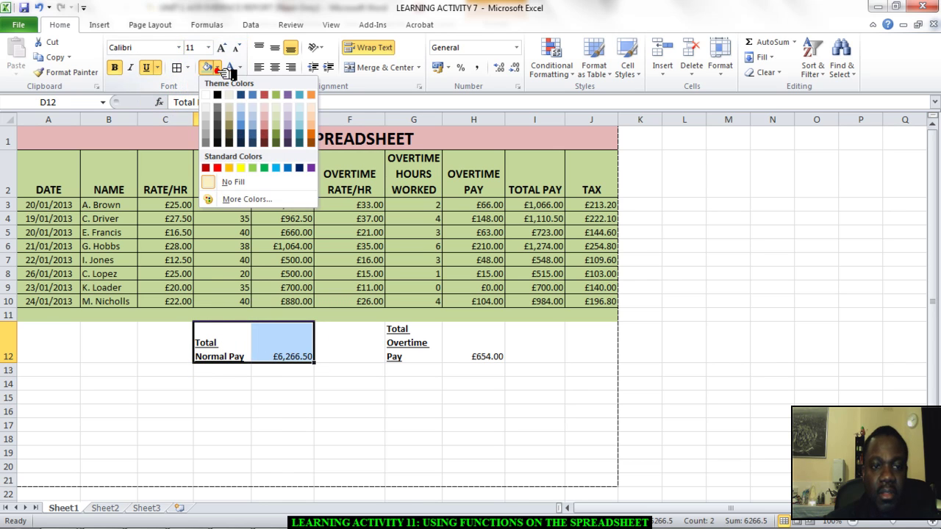
left_click(246, 124)
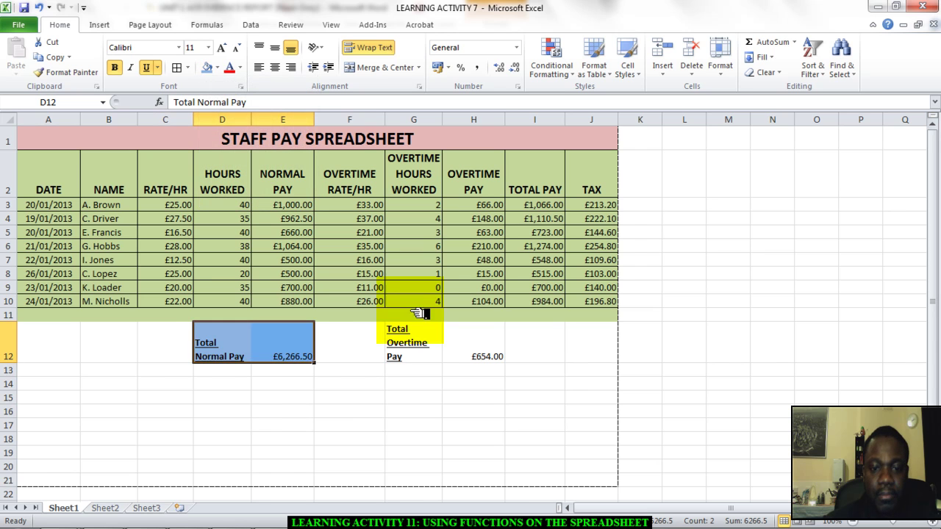
left_click(414, 337)
left_click_drag(420, 337, 479, 357)
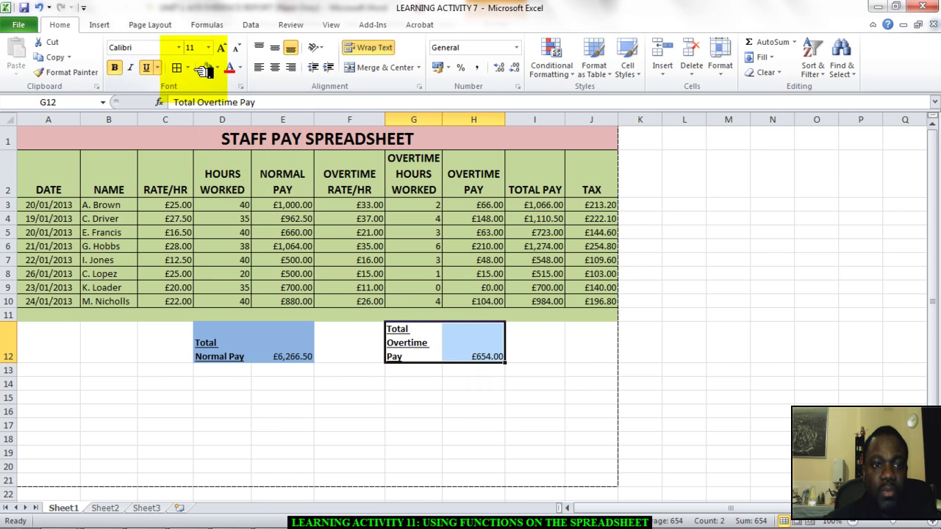
left_click(209, 69)
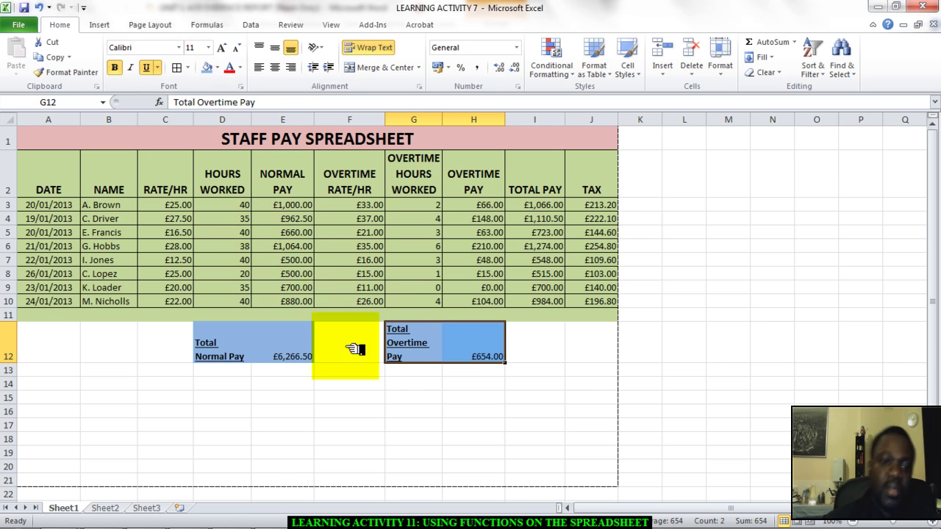
left_click(455, 398)
left_click(263, 351)
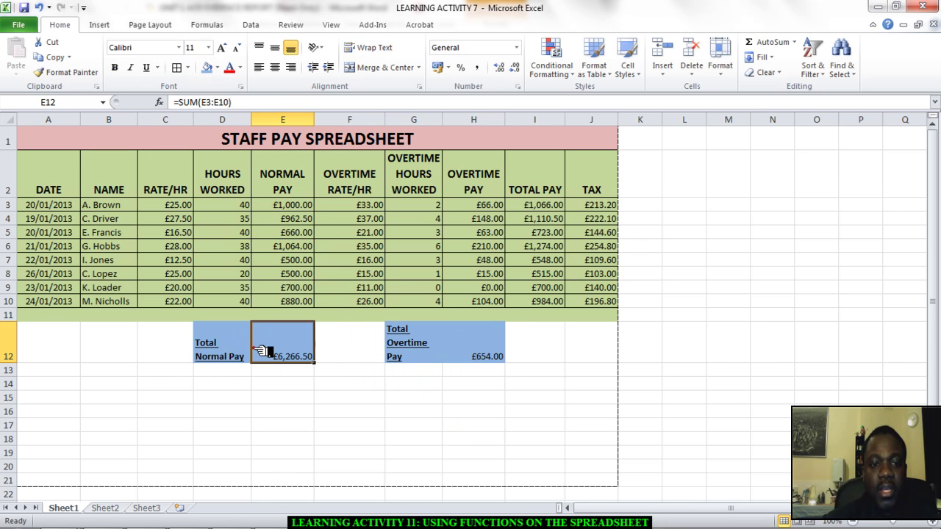
left_click(474, 356)
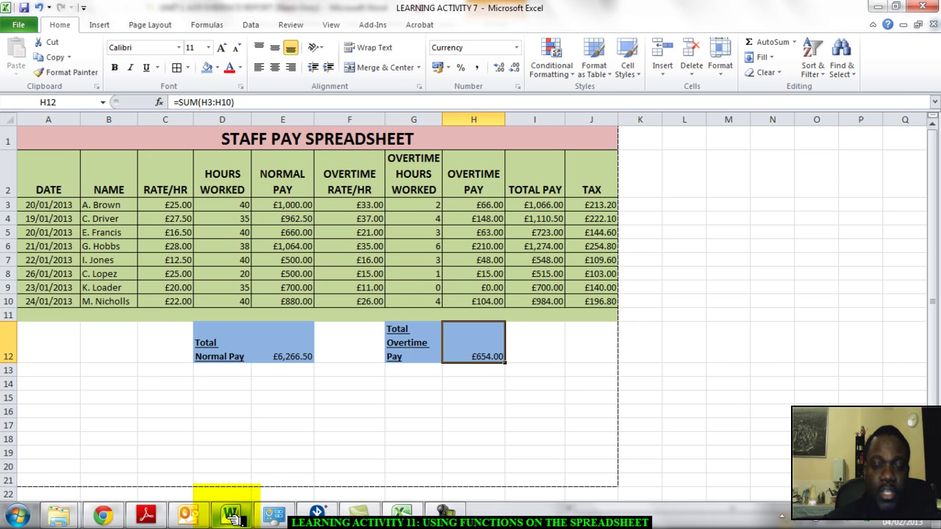
- Consult the employment tax task in the Word evidence report and apply the 25% rate in Excel with =I3*25% in J3, copied down to J10
left_click(231, 517)
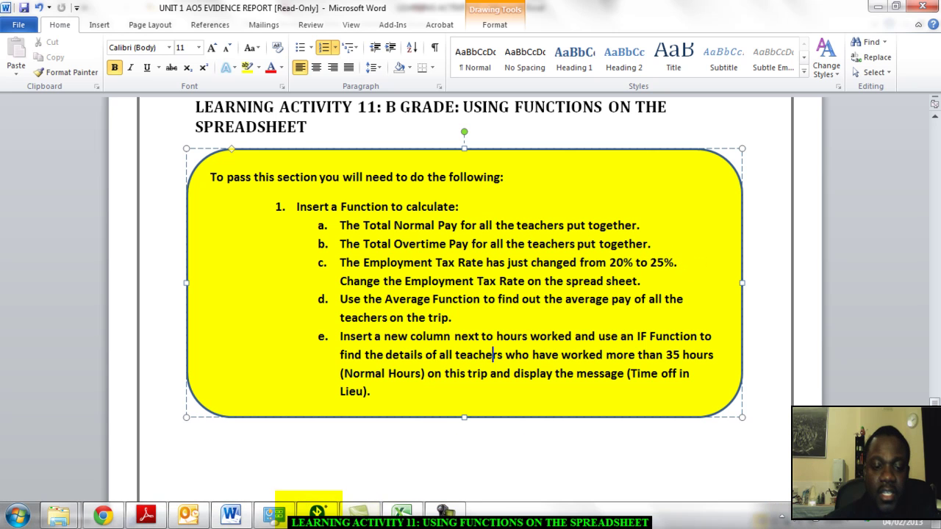
left_click(402, 514)
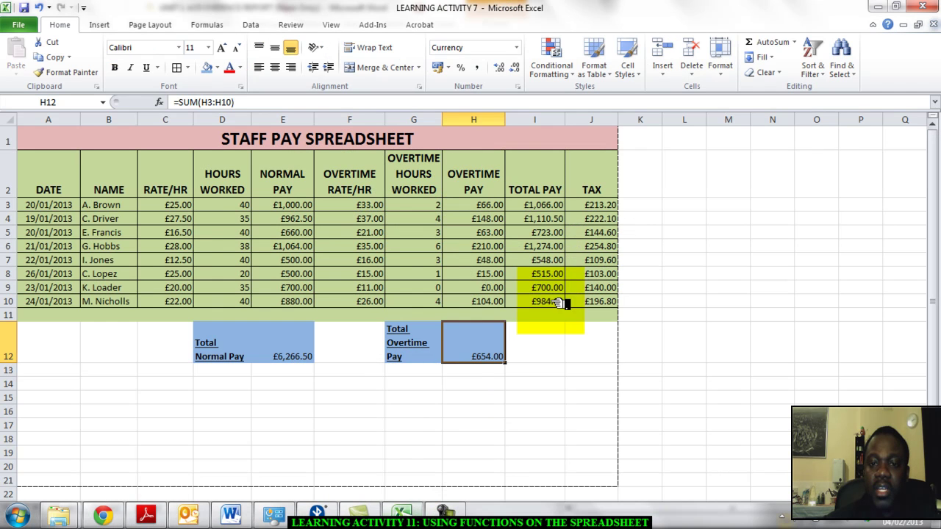
left_click(599, 209)
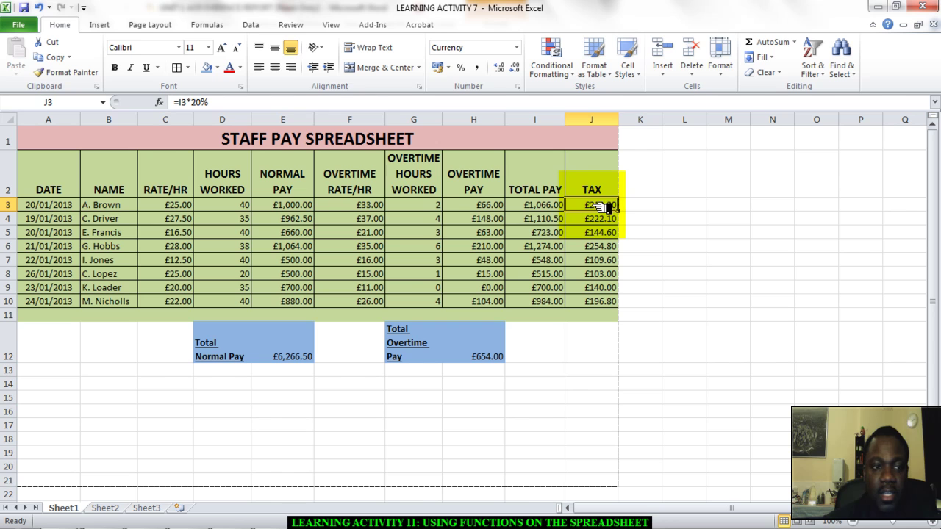
left_click(228, 105)
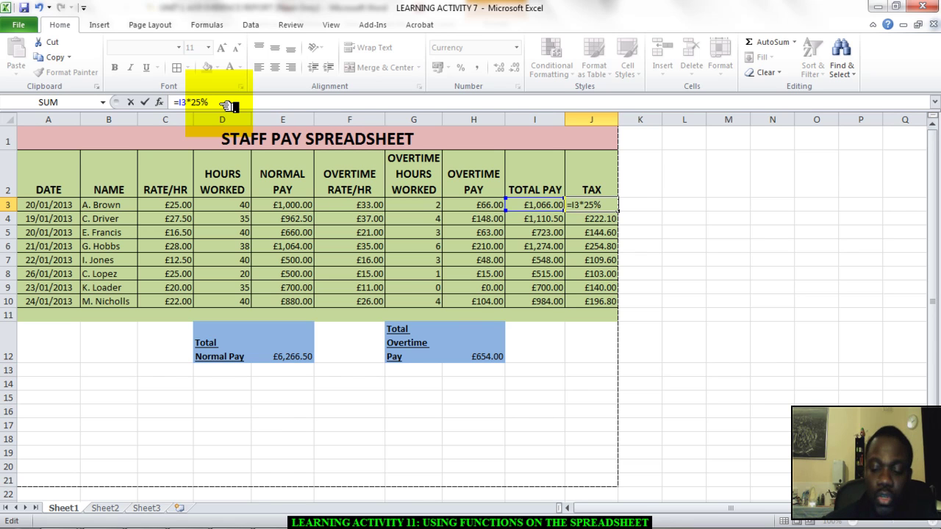
key("Return")
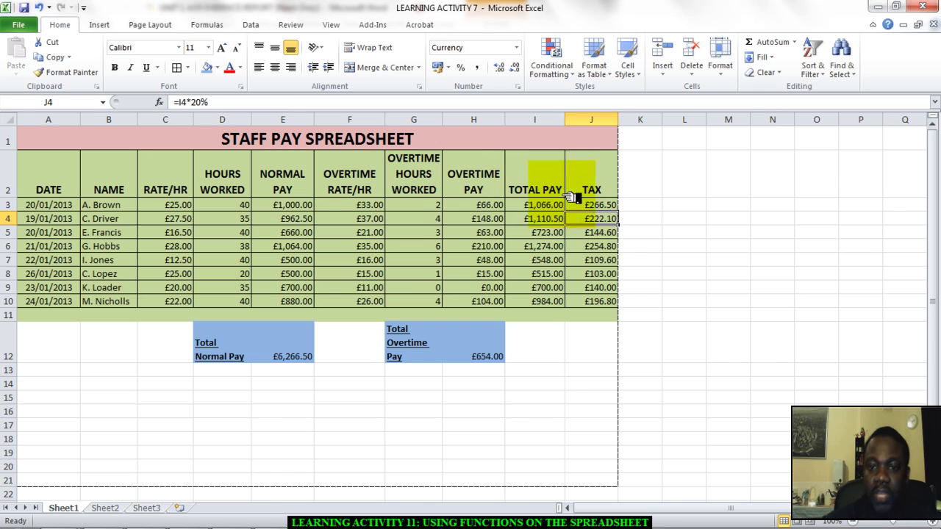
left_click(599, 206)
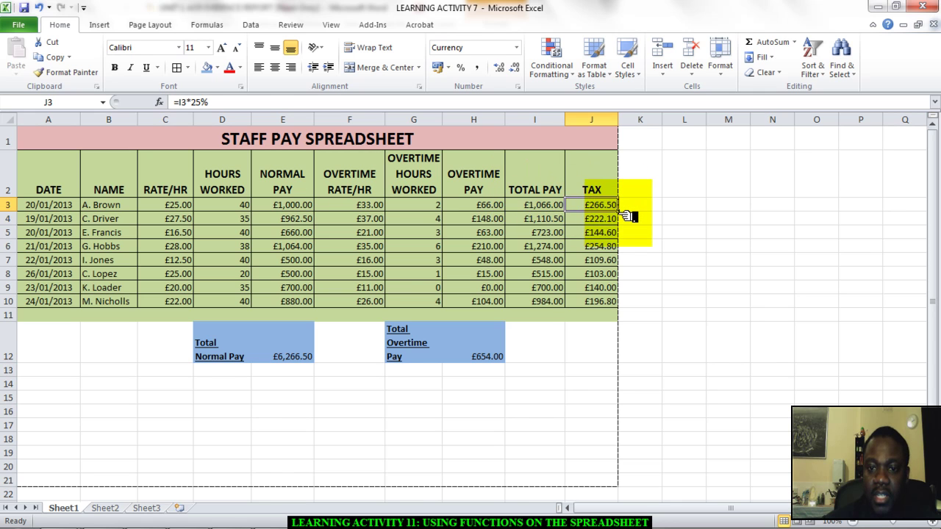
left_click_drag(624, 212, 625, 305)
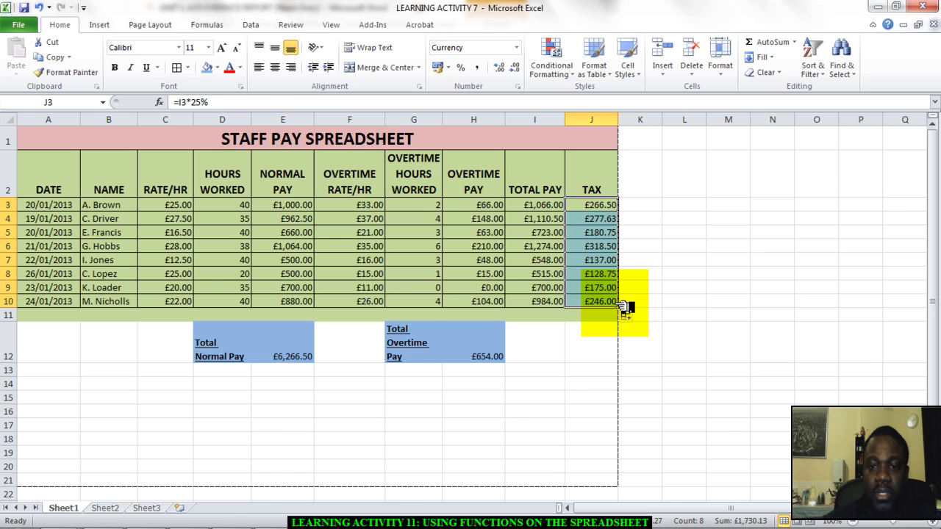
- Review the tax formulas in J3:J10 and the total normal and overtime pay cells in row 12
left_click(606, 246)
left_click(607, 208)
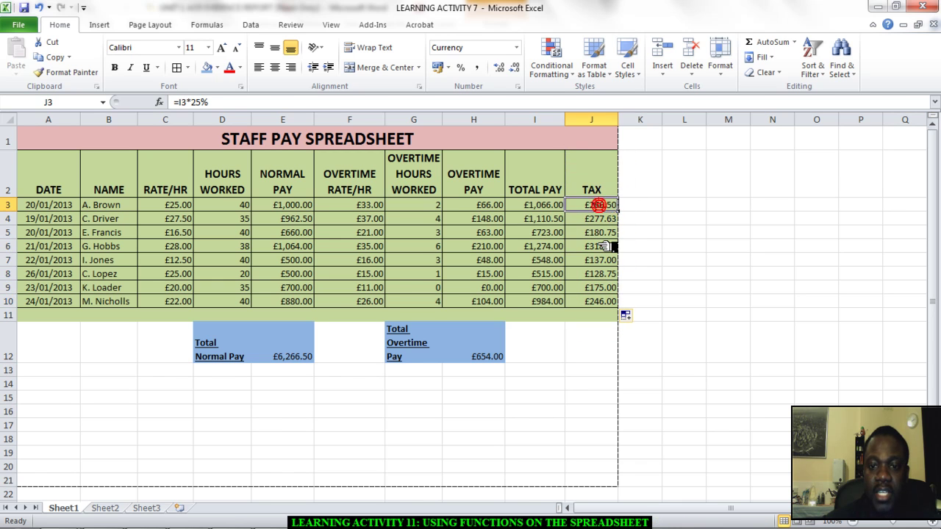
left_click(601, 244)
left_click(609, 262)
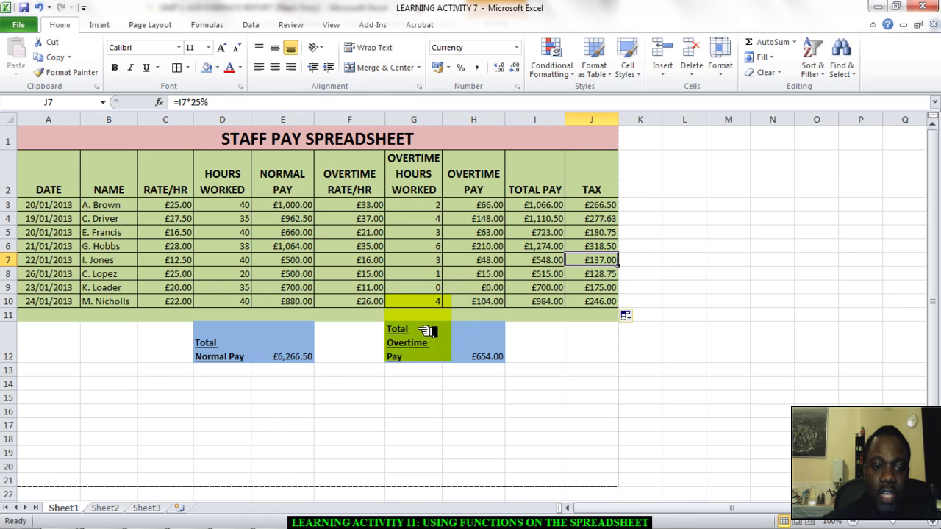
left_click(272, 346)
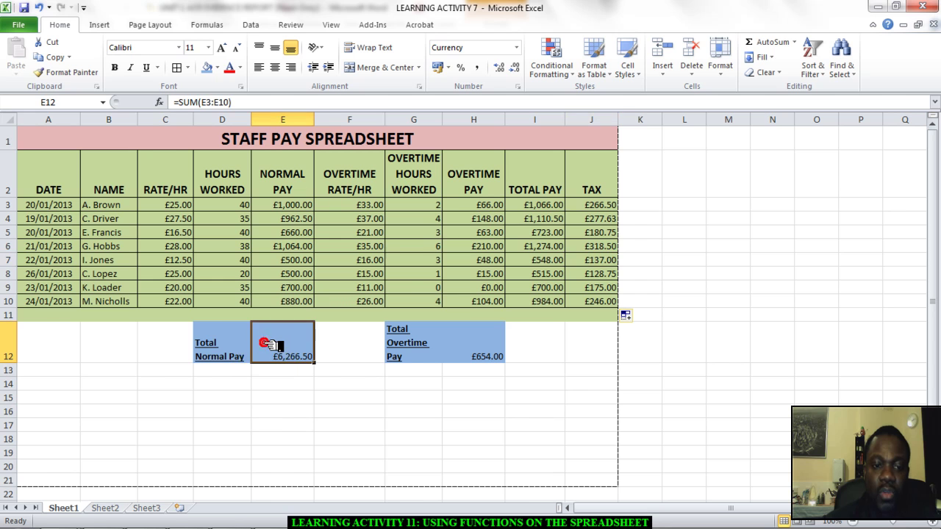
left_click(425, 340)
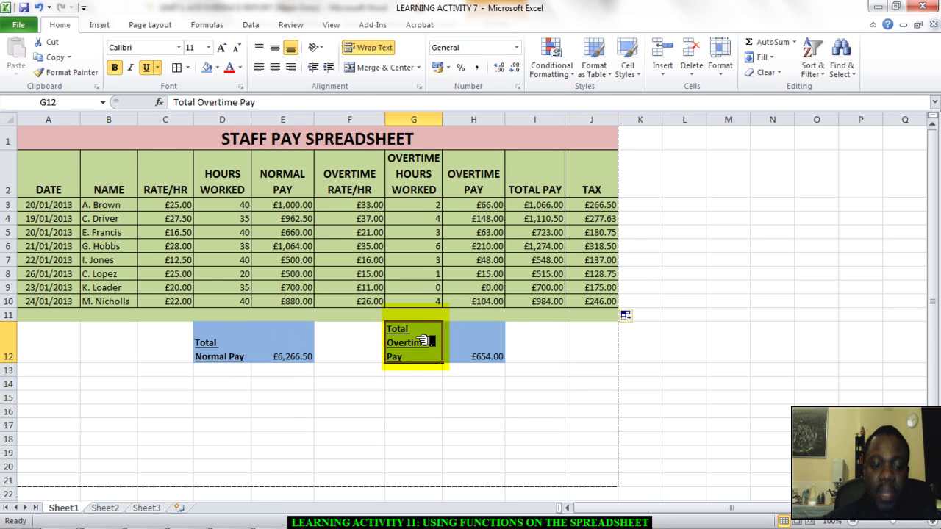
left_click_drag(601, 205, 596, 307)
mouse_move(316, 515)
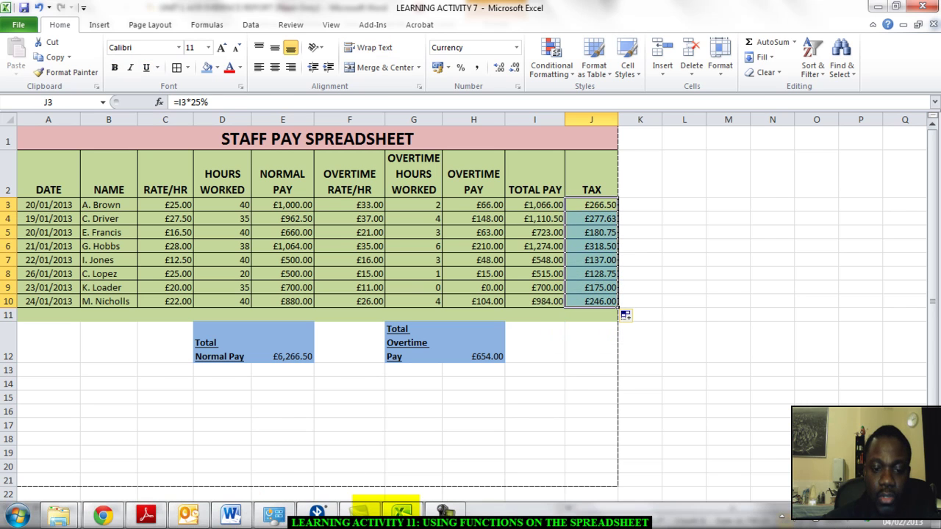
- Consult the average pay task in the Word evidence report and label cell A15 Average Pay in Excel
left_click(231, 515)
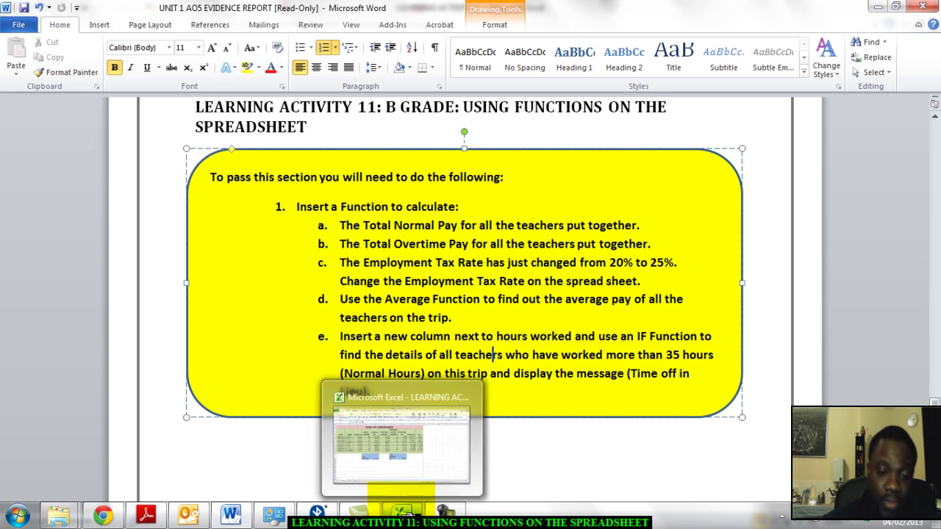
left_click(402, 512)
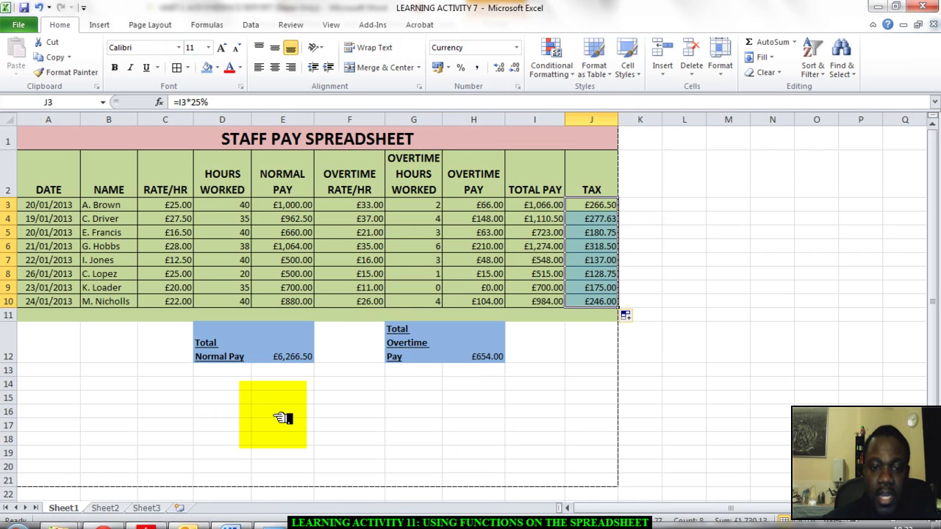
left_click(48, 401)
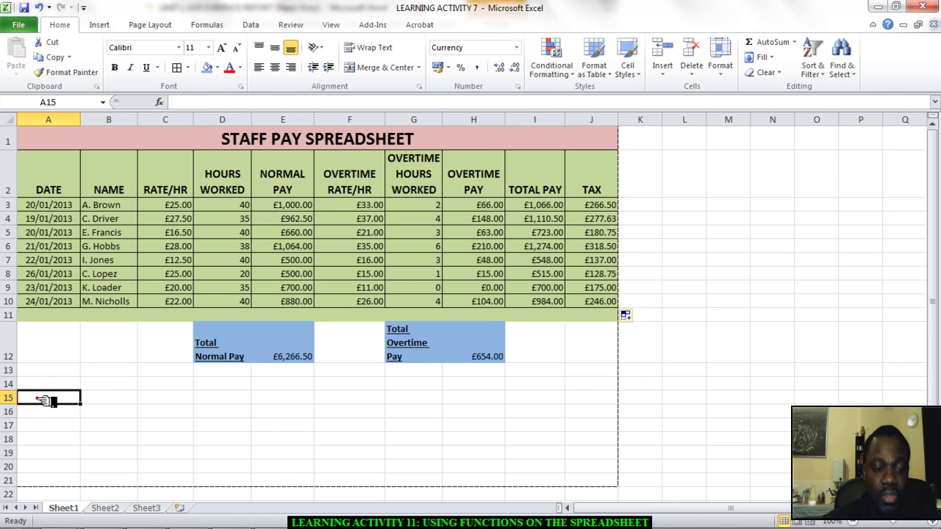
type("av")
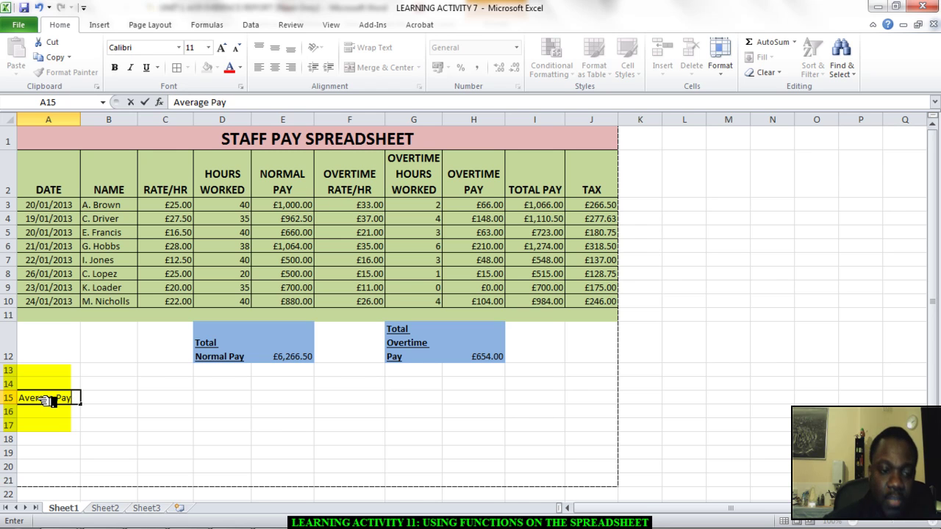
left_click(116, 399)
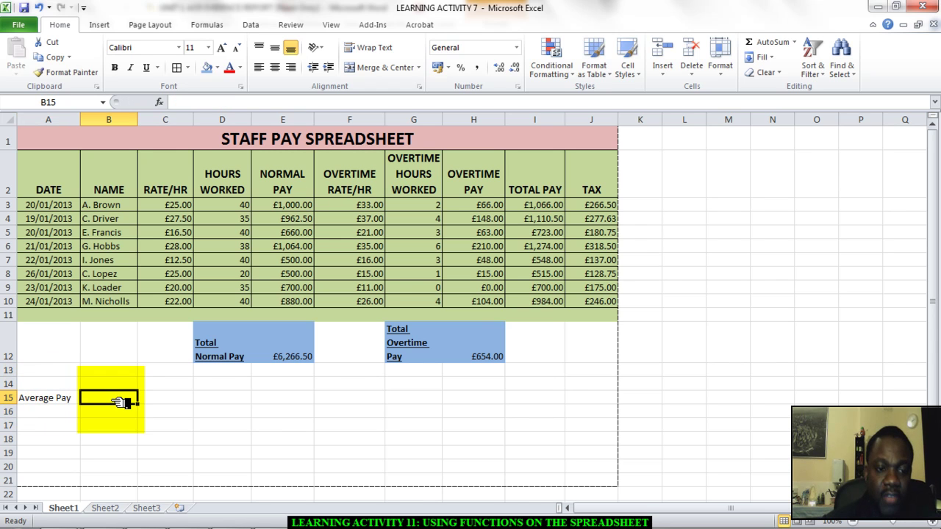
- Recheck the average function task in Word and calculate the average normal pay in Excel cell B15 with =AVERAGE(E3:E10)
mouse_move(330, 507)
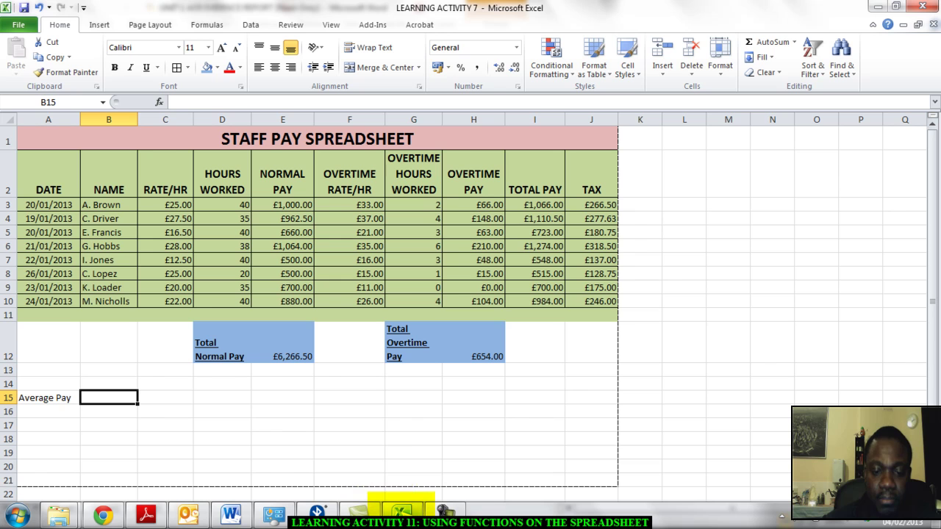
mouse_move(402, 510)
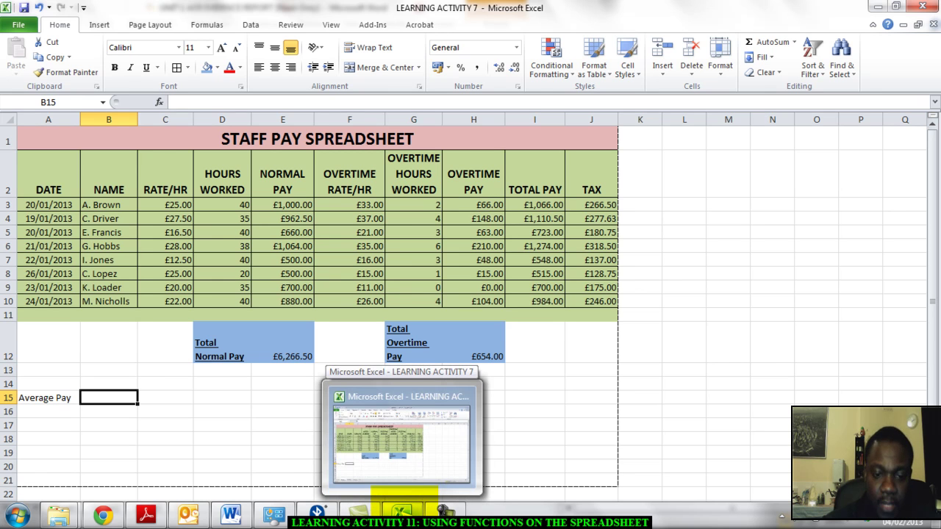
left_click(234, 514)
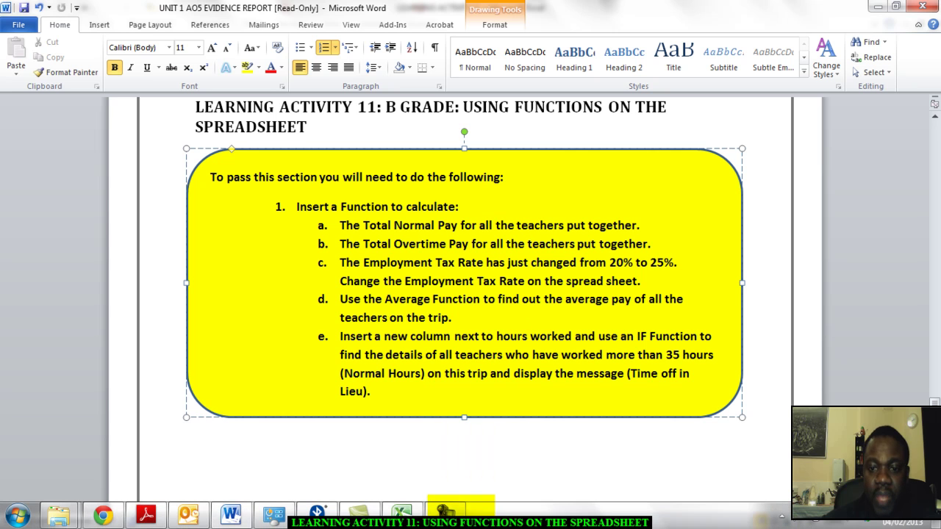
left_click(401, 513)
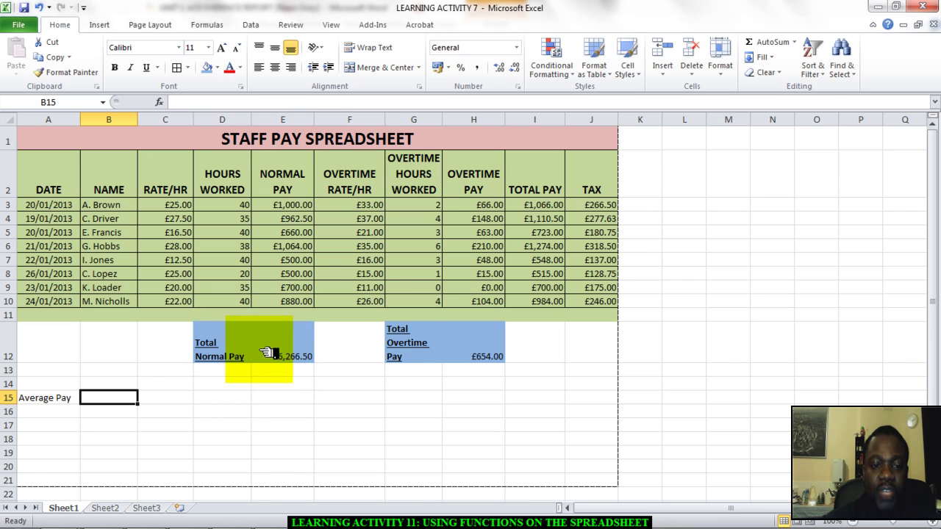
left_click(296, 360)
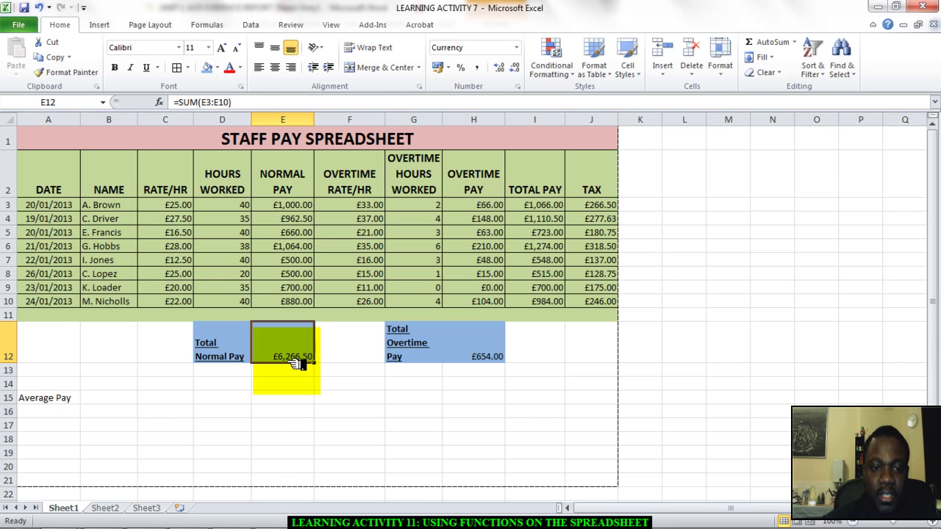
left_click_drag(303, 210, 304, 300)
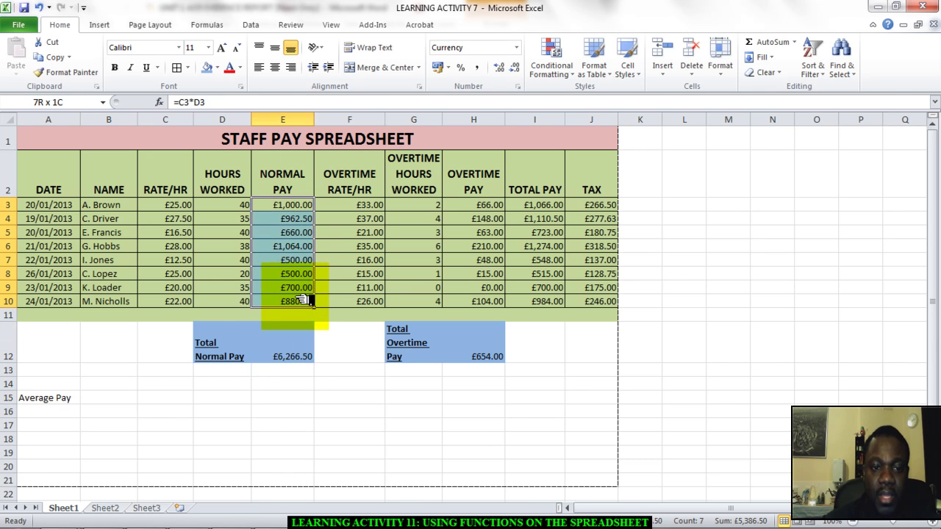
left_click(97, 402)
type("=")
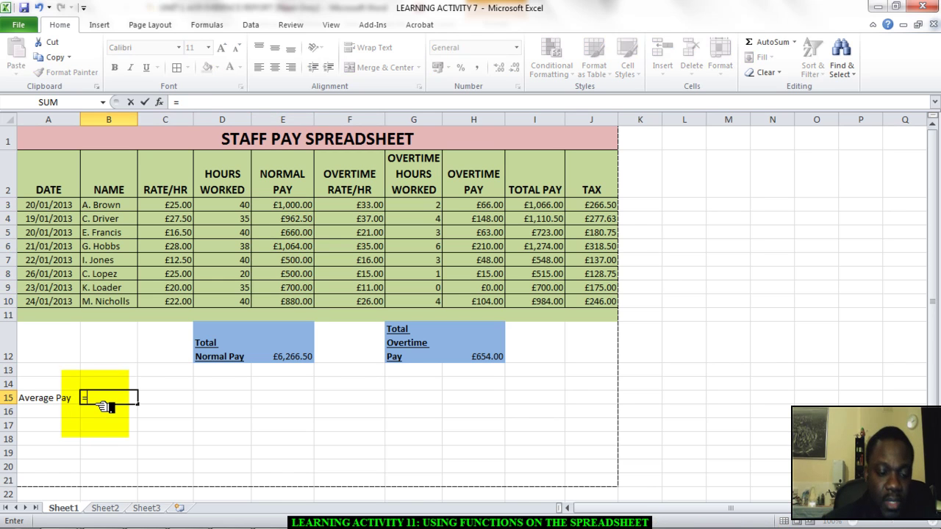
type("avg")
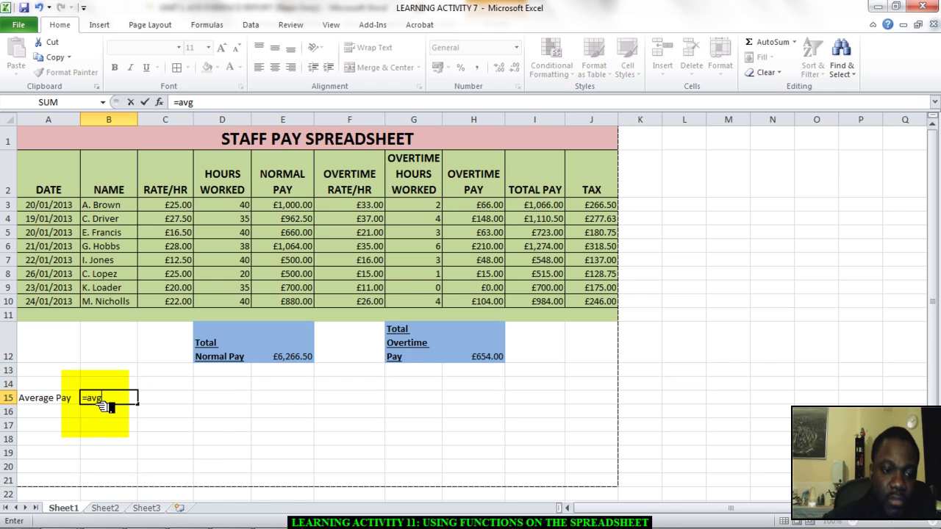
type("(")
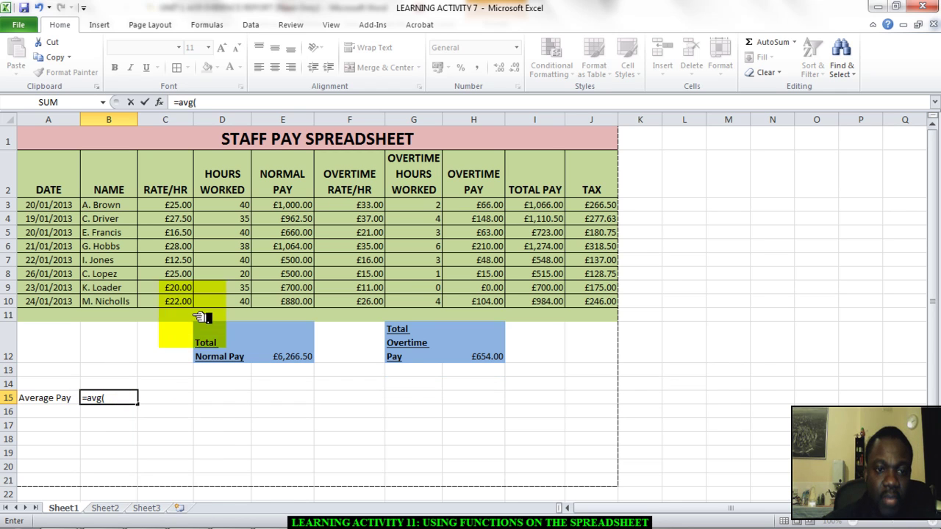
left_click(286, 208)
left_click_drag(287, 214, 289, 299)
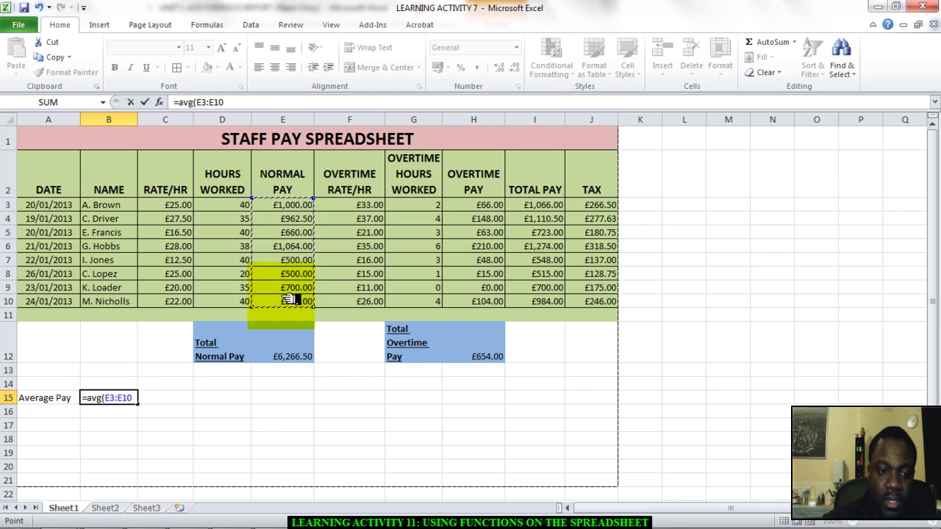
key("Return")
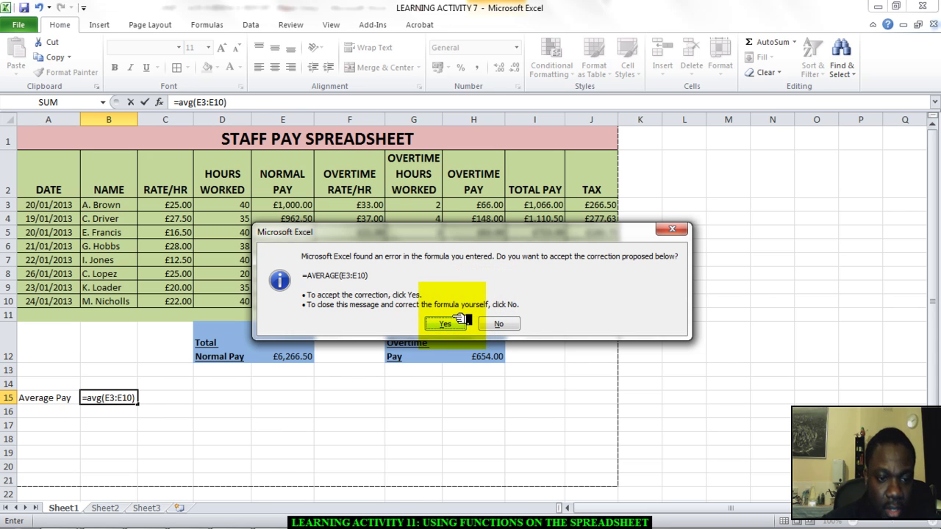
left_click(445, 324)
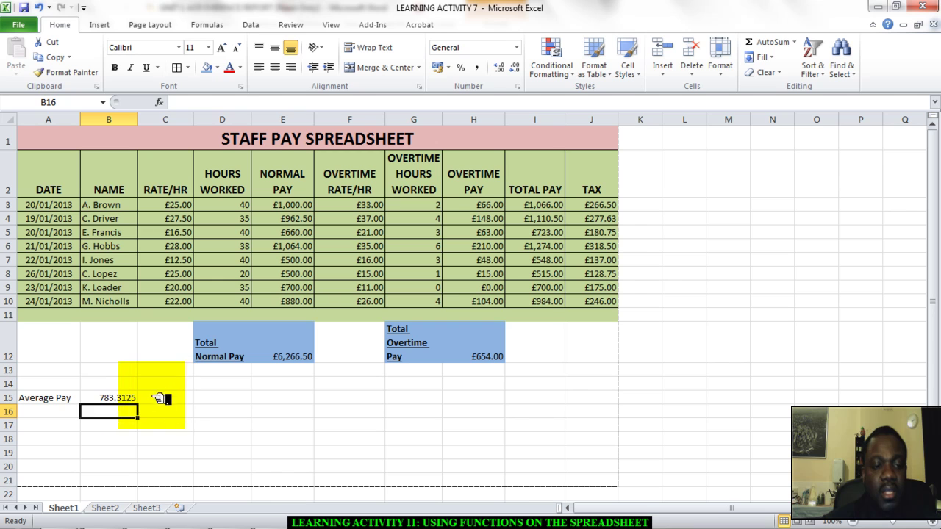
left_click(116, 398)
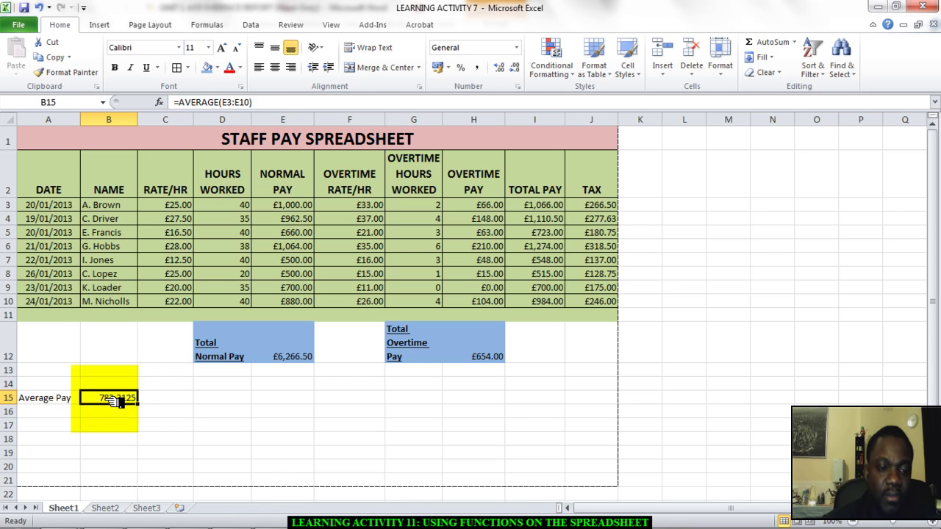
- Make the Average Pay label in A15 bold and underlined, and fill A15:B15 with the same light blue as the totals
left_click(60, 397)
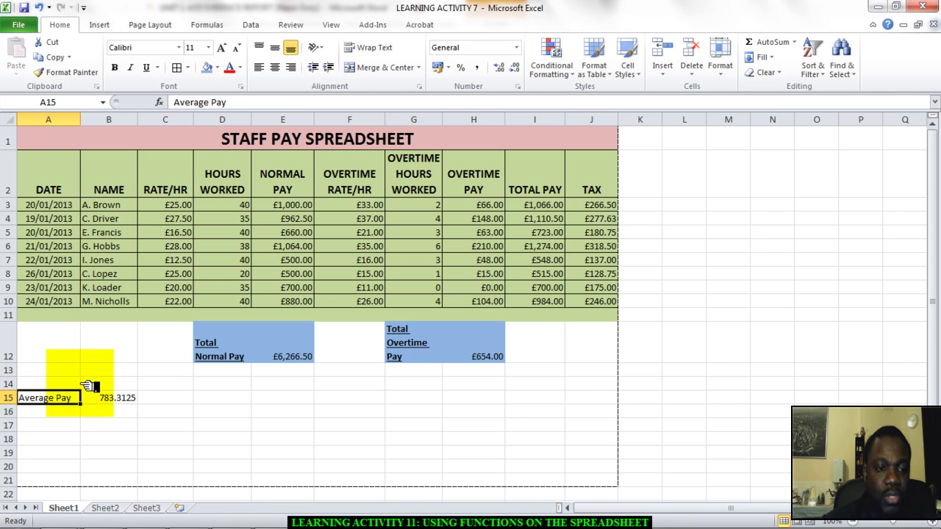
left_click(115, 68)
left_click(147, 68)
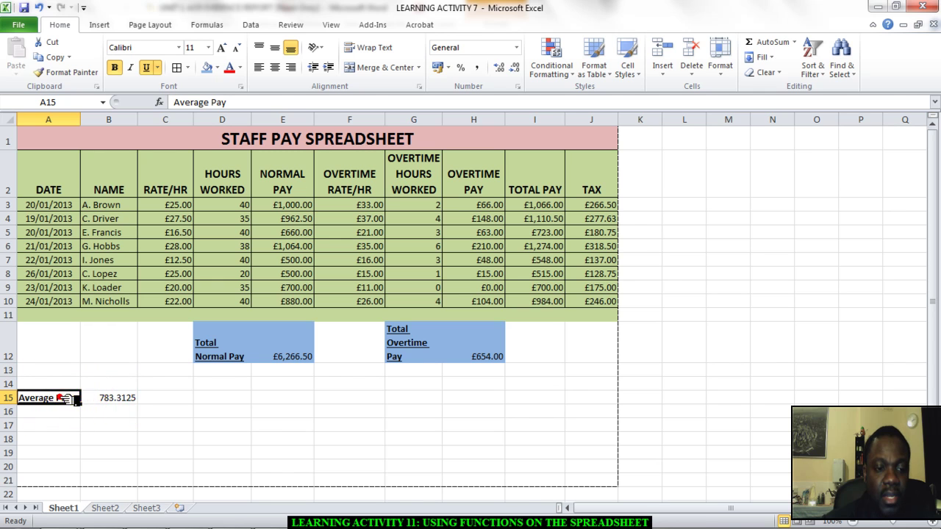
left_click_drag(68, 398, 117, 398)
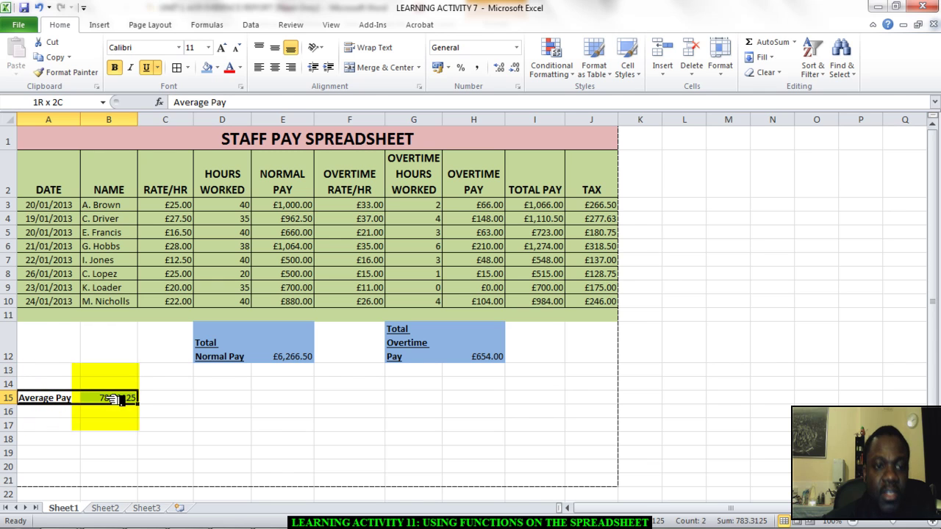
left_click(208, 68)
left_click(202, 438)
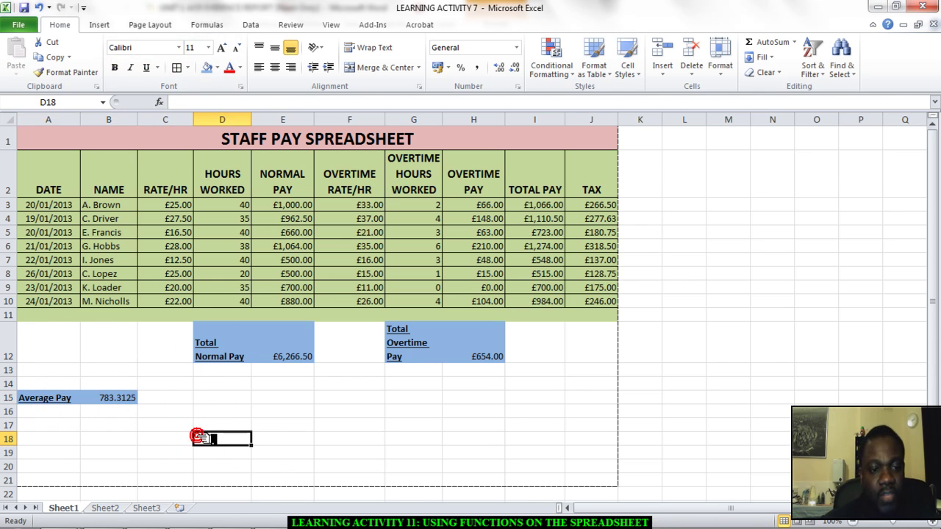
left_click(272, 351)
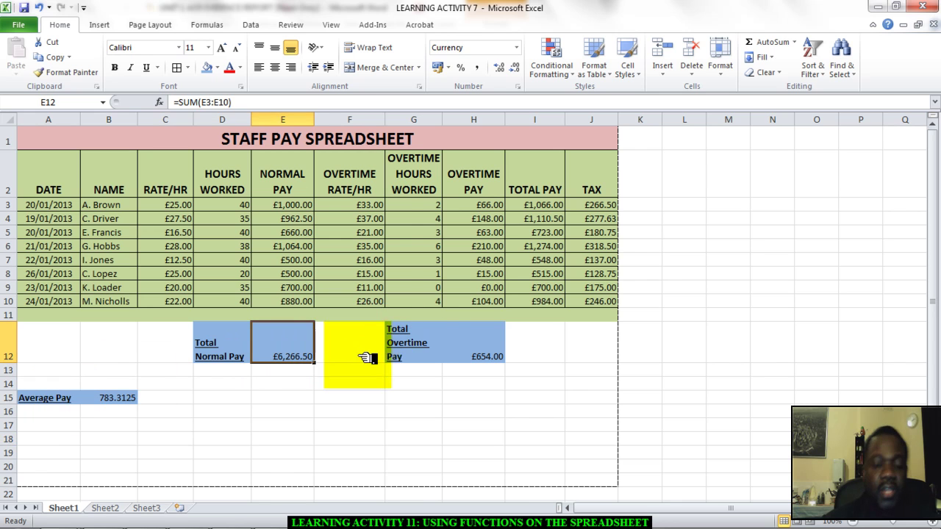
left_click(73, 398)
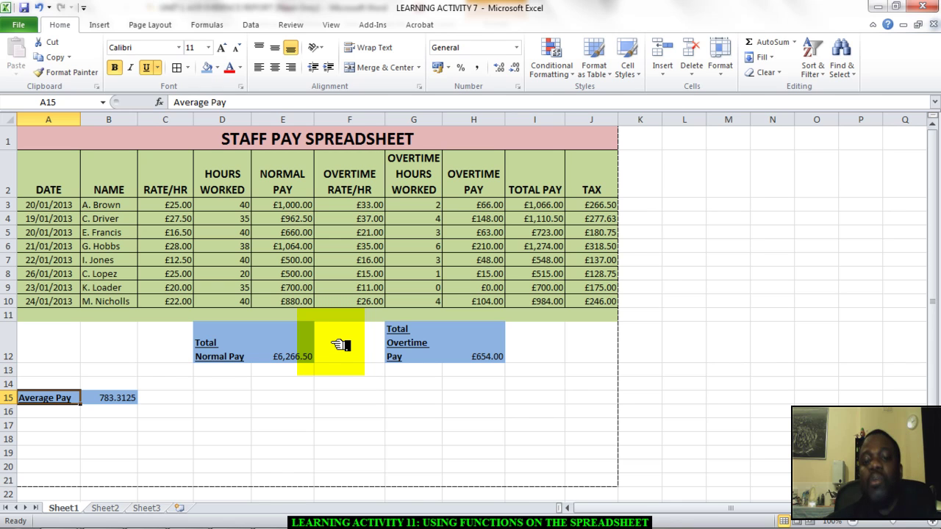
- Consult the IF function task in the Word report and insert a new column between Hours Worked and Normal Pay in Excel
mouse_move(358, 511)
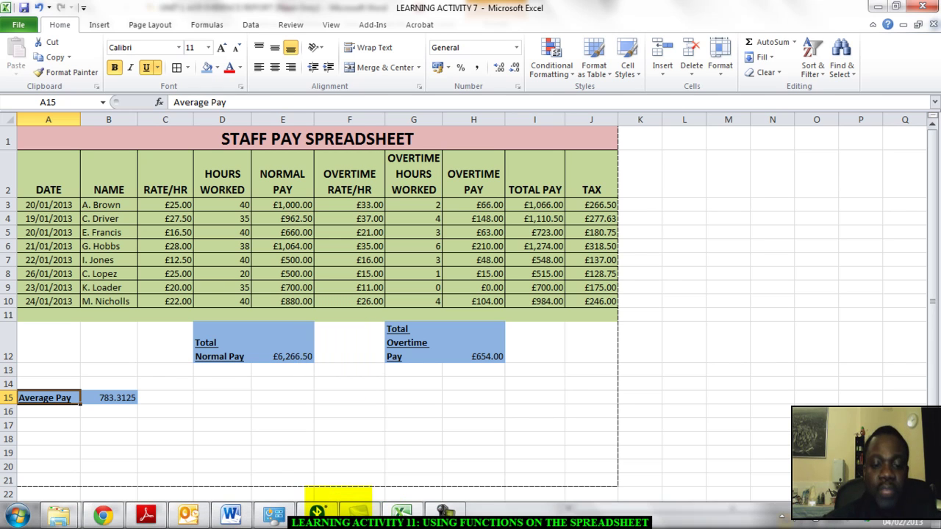
left_click(232, 516)
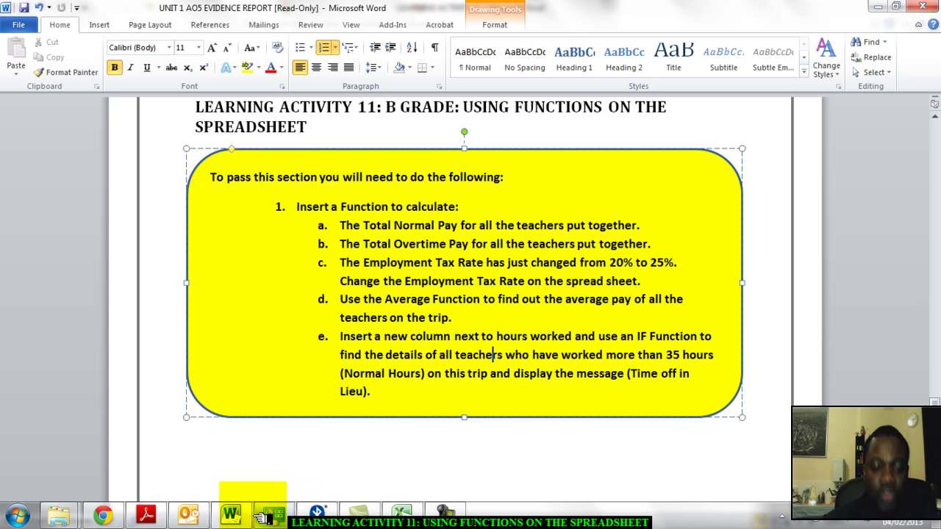
left_click(264, 516)
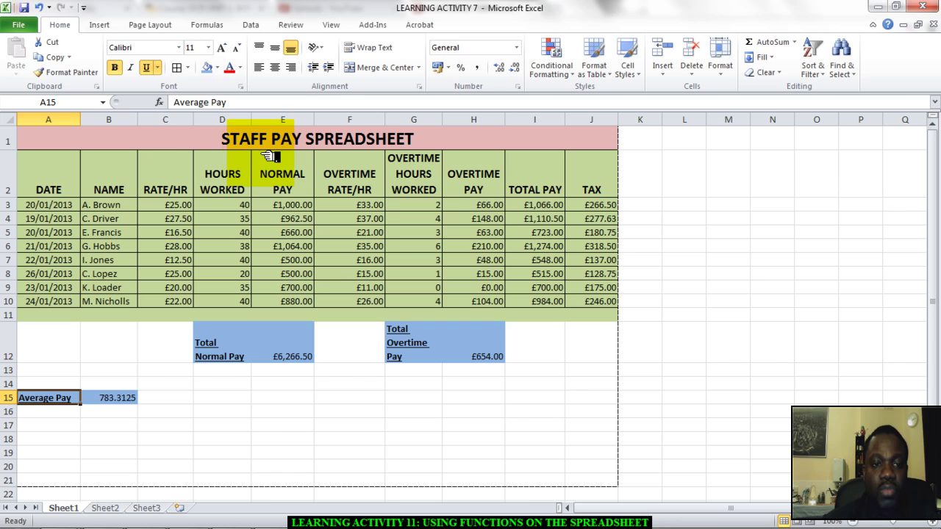
left_click(281, 121)
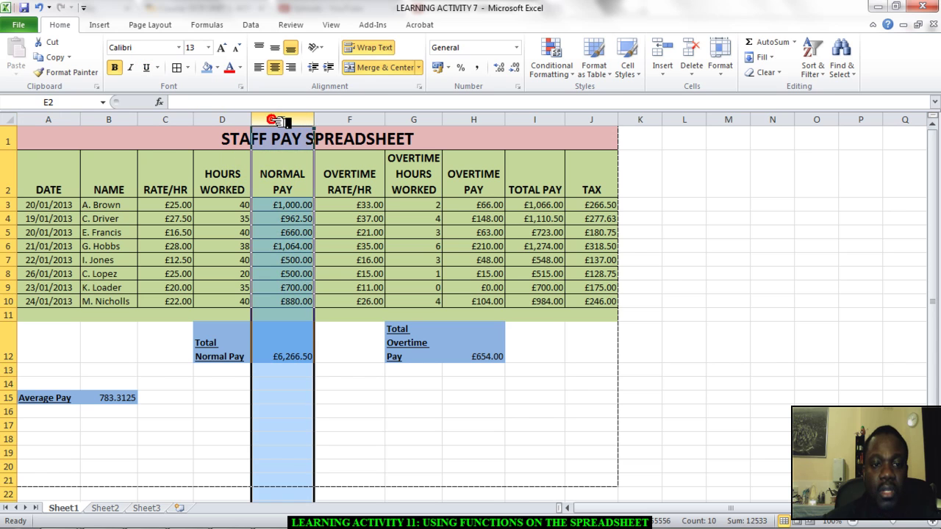
right_click(275, 119)
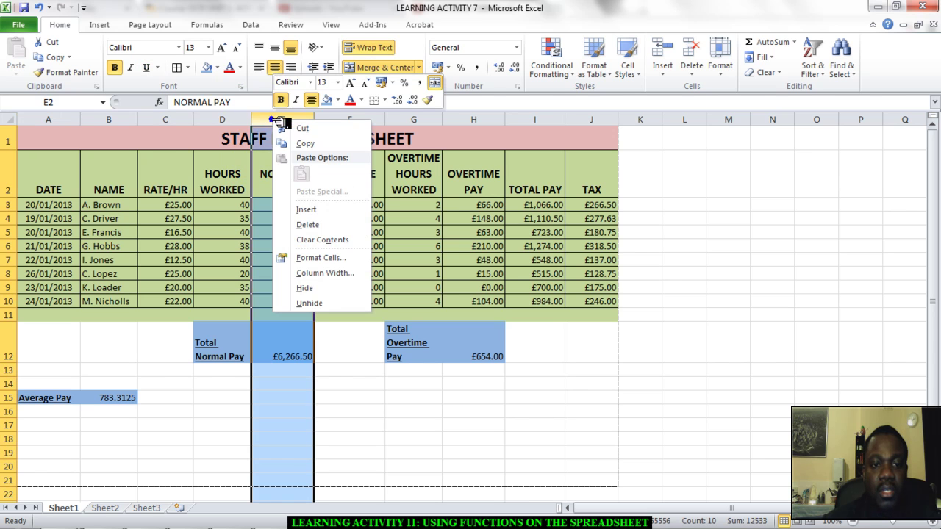
left_click(312, 209)
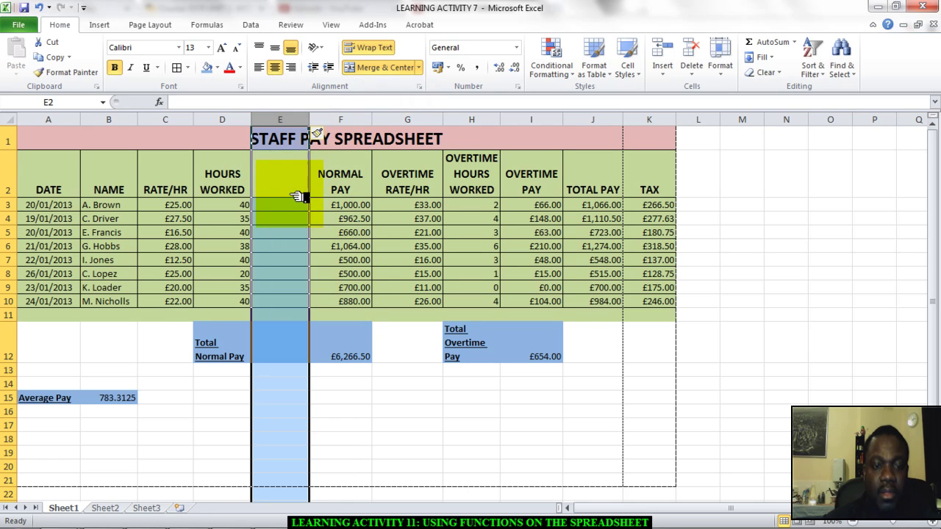
- Enter the heading TEACHERS WORKING OVERTIME in cell E2 of the new column
left_click(286, 186)
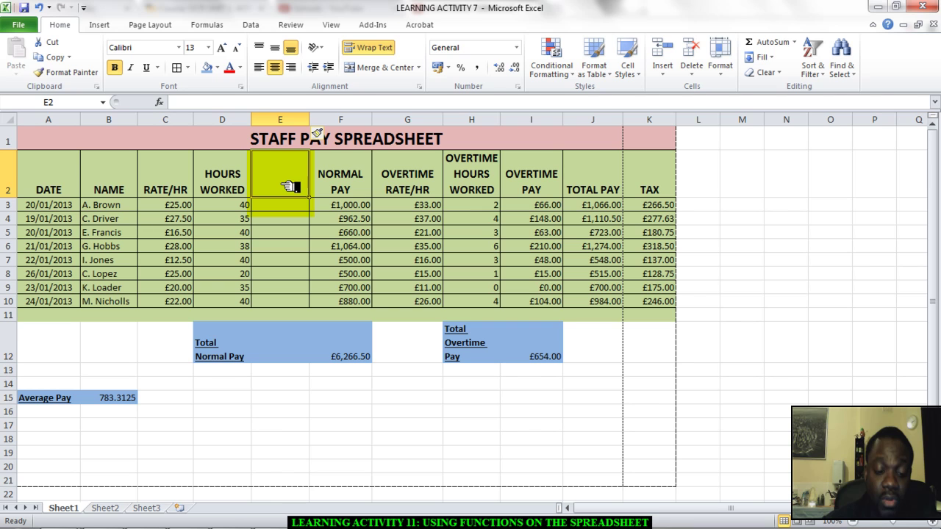
type("te")
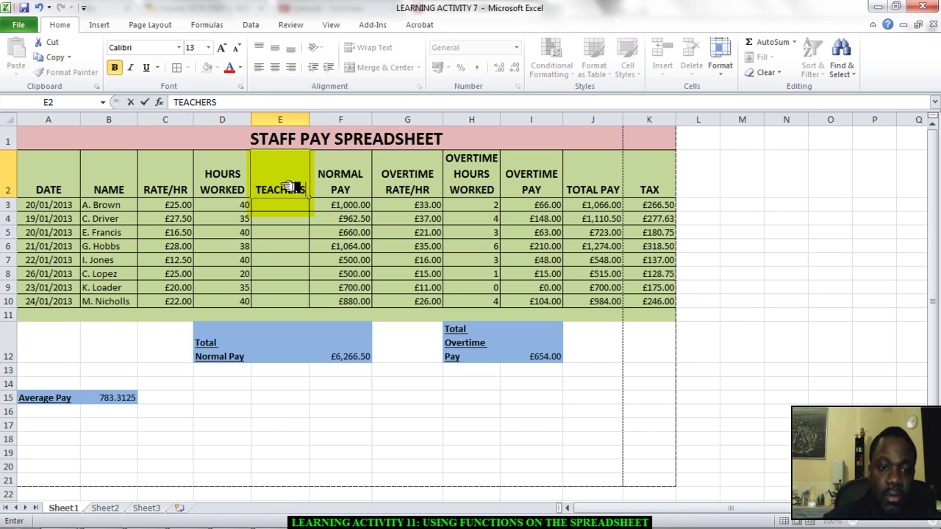
type("WORKING")
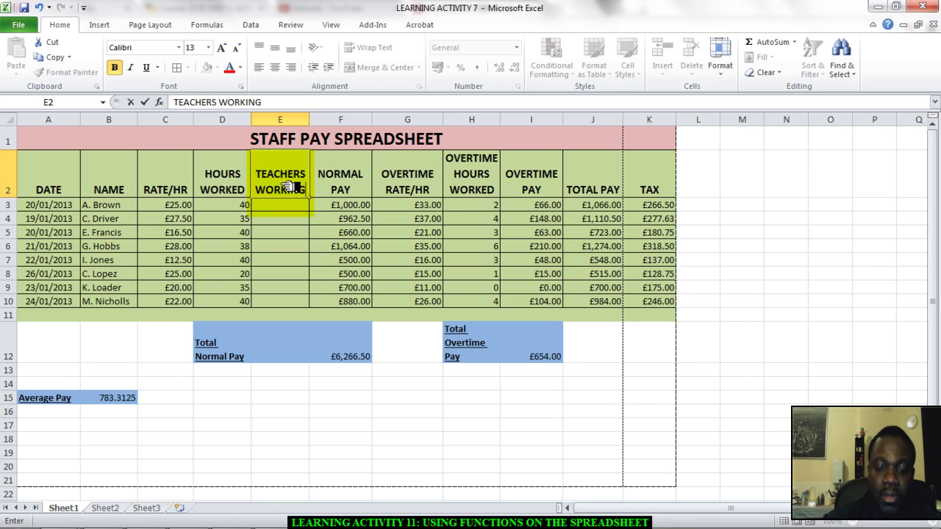
type(" OVERT")
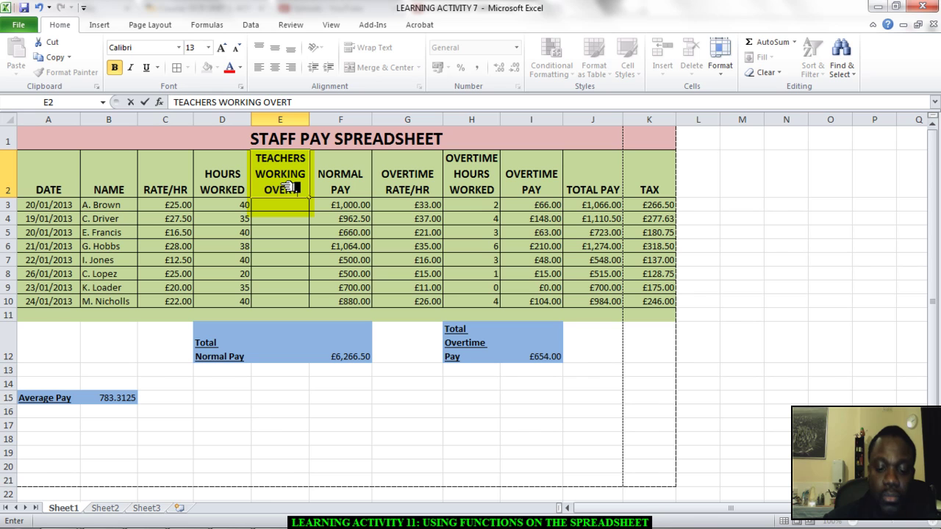
type("IME")
key("Return")
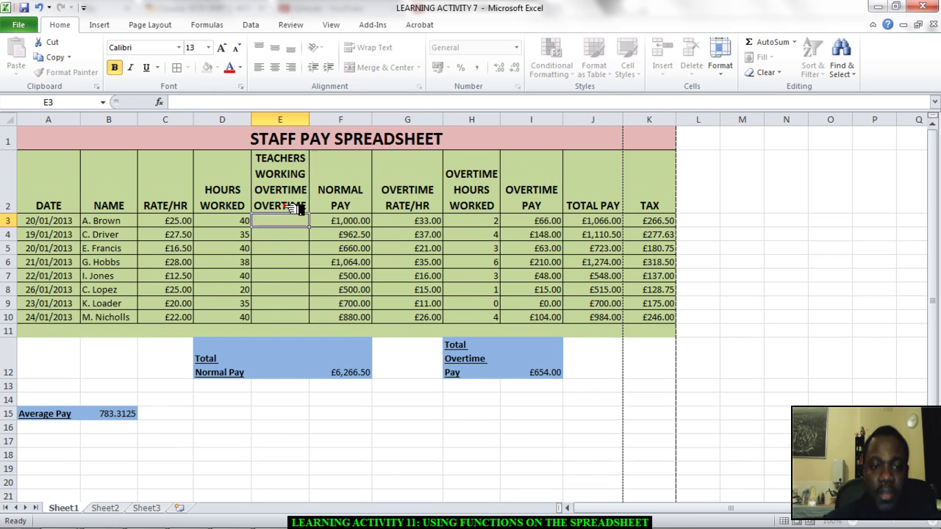
- Recheck the IF function task in the Word report, and in Excel enter =IF(D3>35,"TIME OFF IN LIEU","") in E3 and fill it down to E10
left_click_drag(283, 216, 303, 245)
left_click(292, 245)
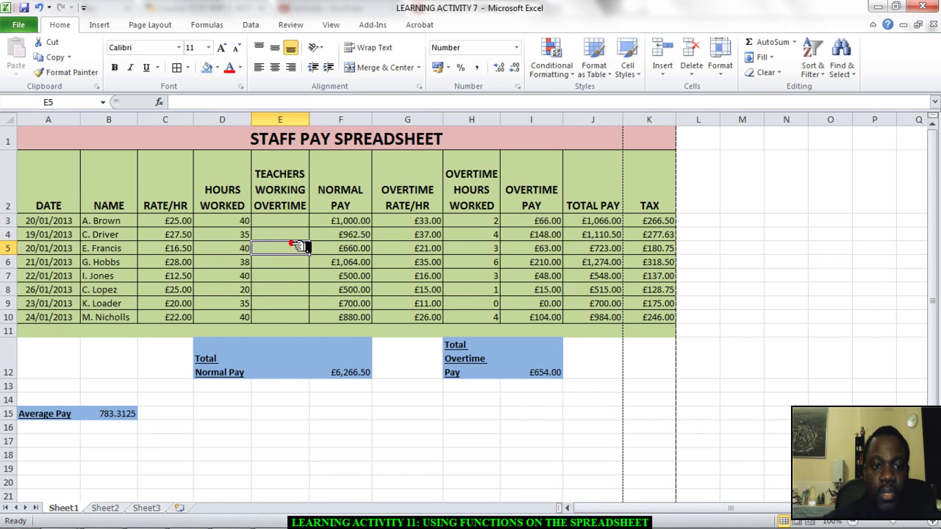
mouse_move(272, 513)
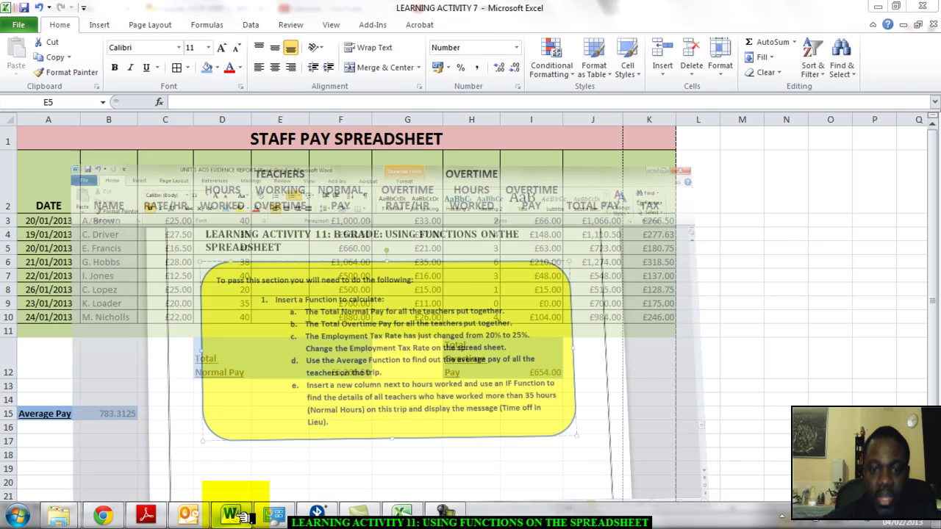
left_click(261, 491)
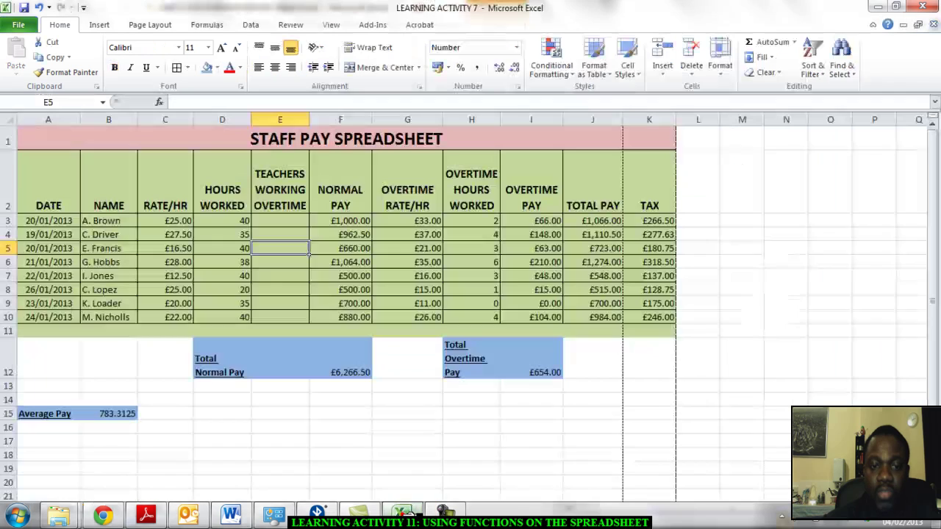
left_click(401, 513)
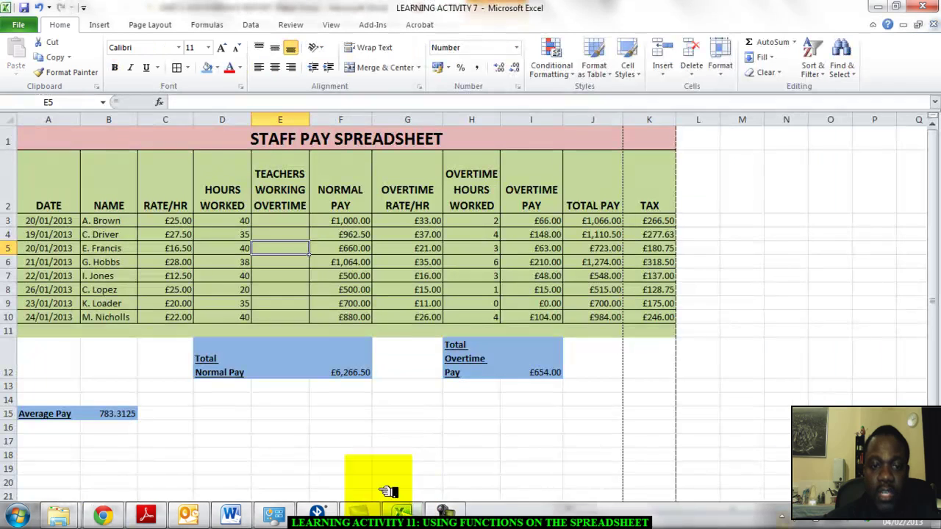
left_click(280, 223)
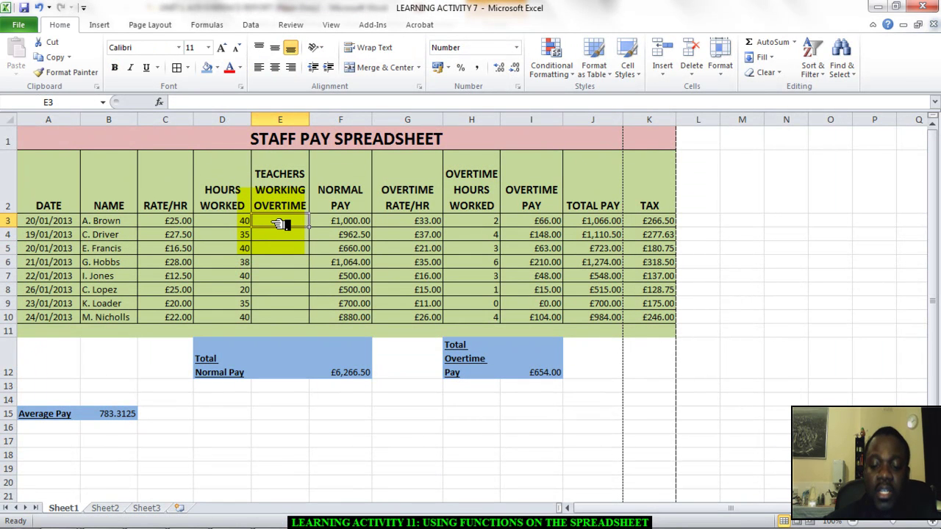
type("=")
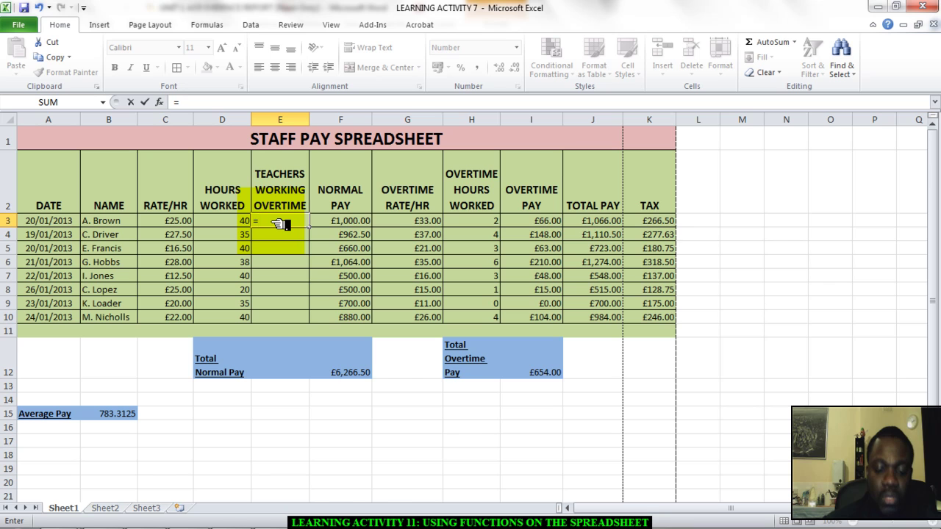
type("IF")
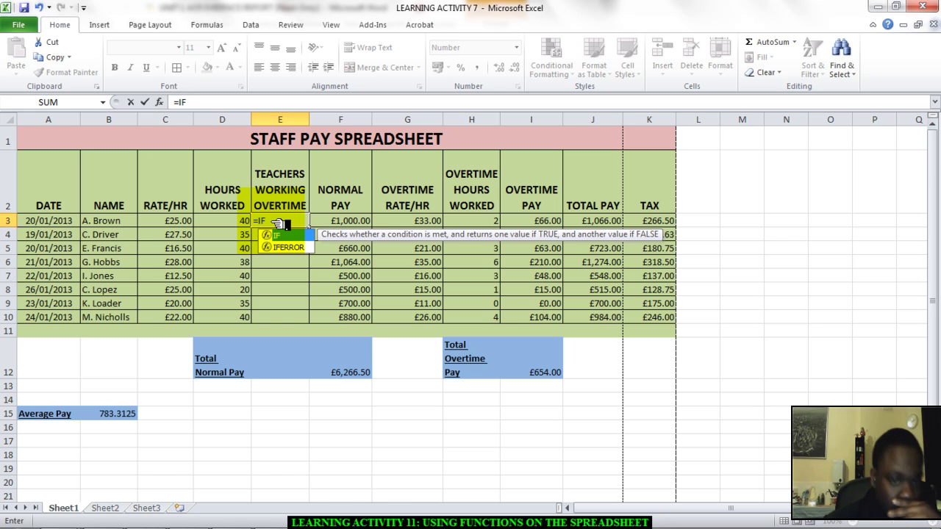
left_click(448, 514)
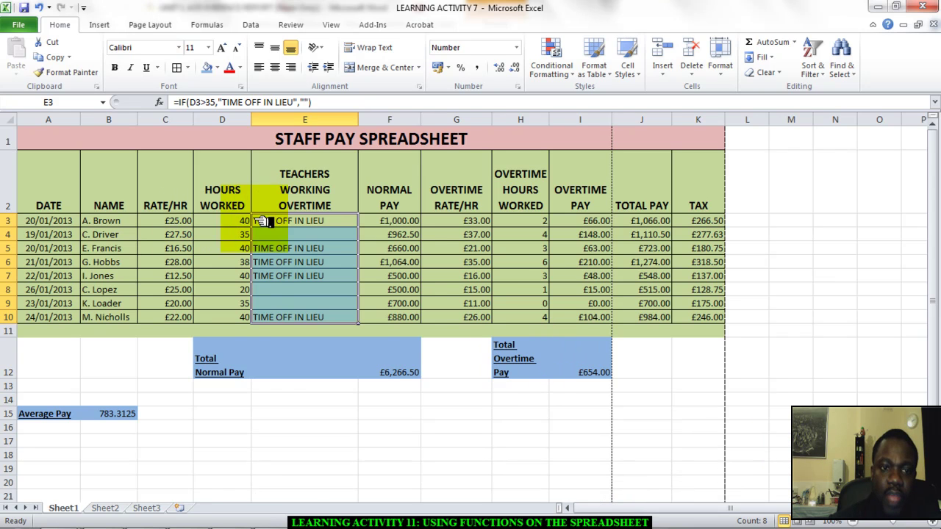
- Review the IF formula in each Teachers Working Overtime cell from E3 to E8
left_click(292, 224)
left_click(292, 235)
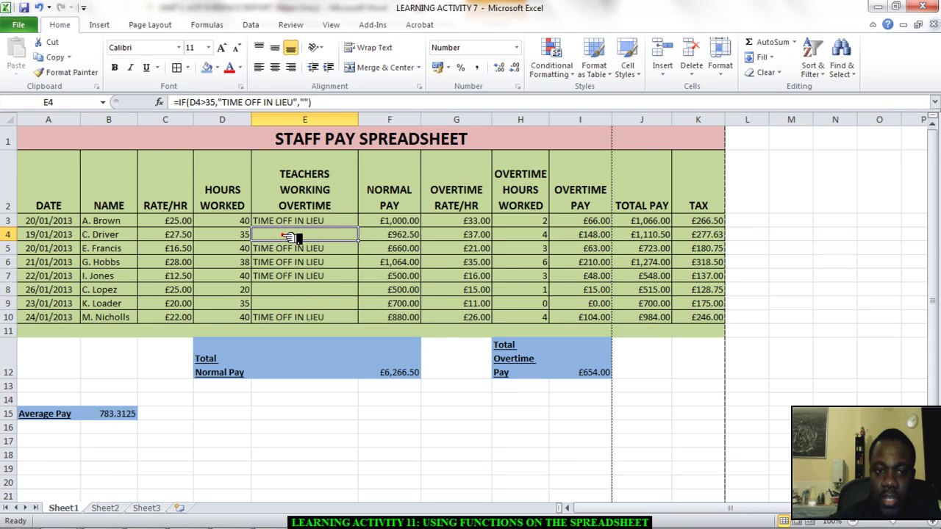
left_click(292, 250)
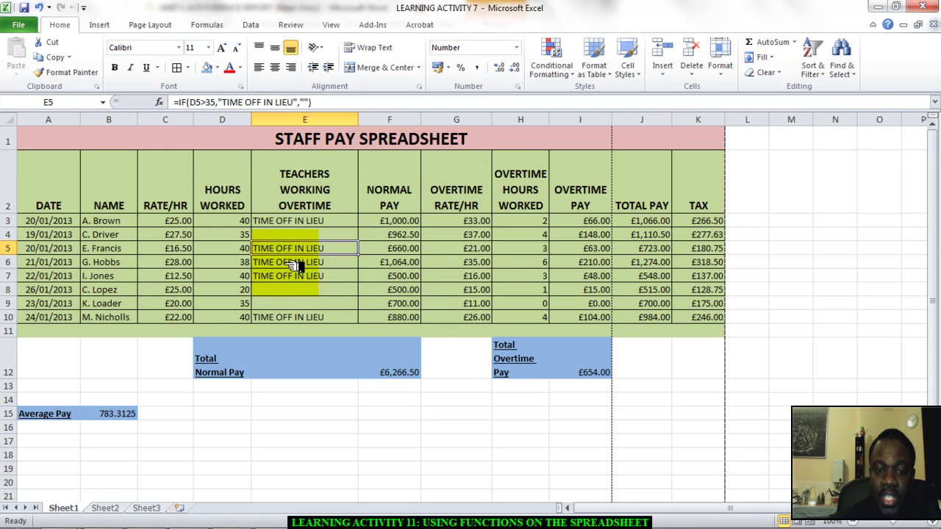
left_click(295, 264)
left_click(296, 276)
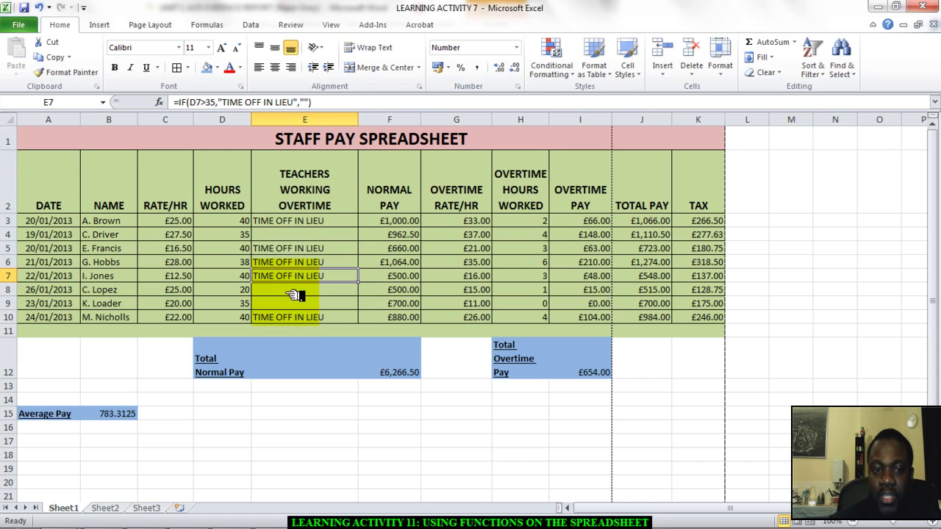
left_click(295, 291)
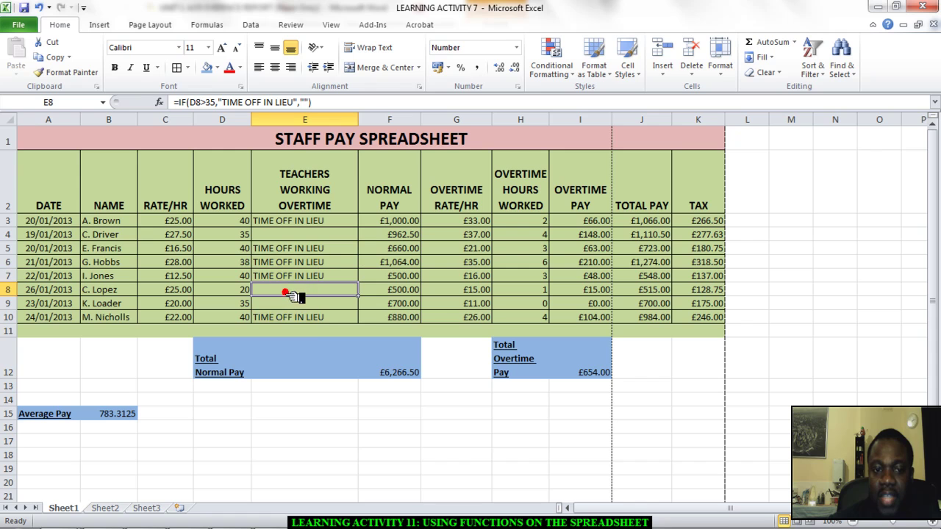
- Examine the parts of the IF formula in E3: the D3>35 test, the "TIME OFF IN LIEU" text and the empty false value
left_click(292, 221)
left_click(315, 102)
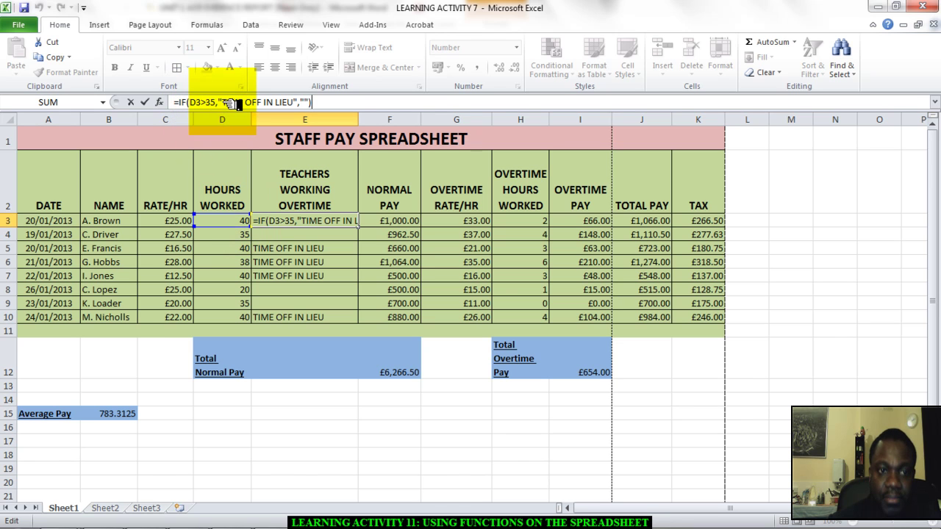
left_click_drag(222, 102, 303, 103)
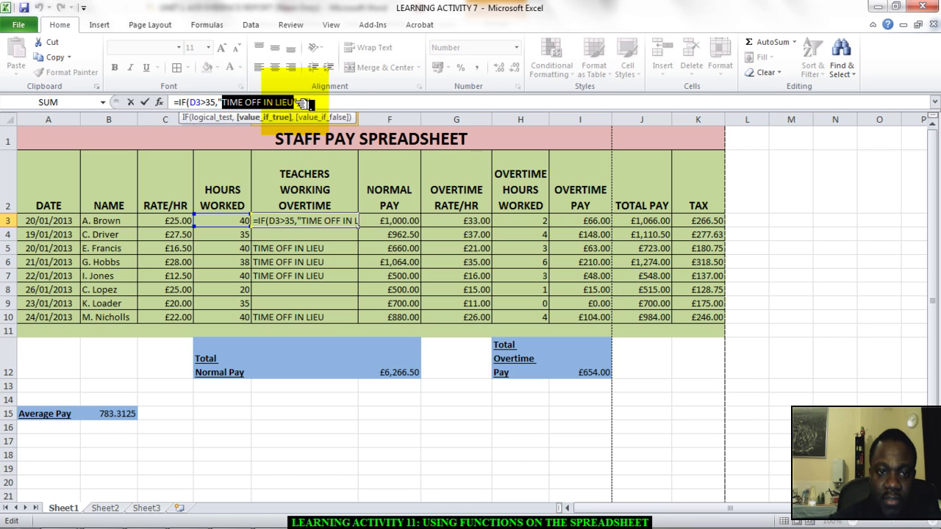
left_click(302, 103)
type(",\"\")")
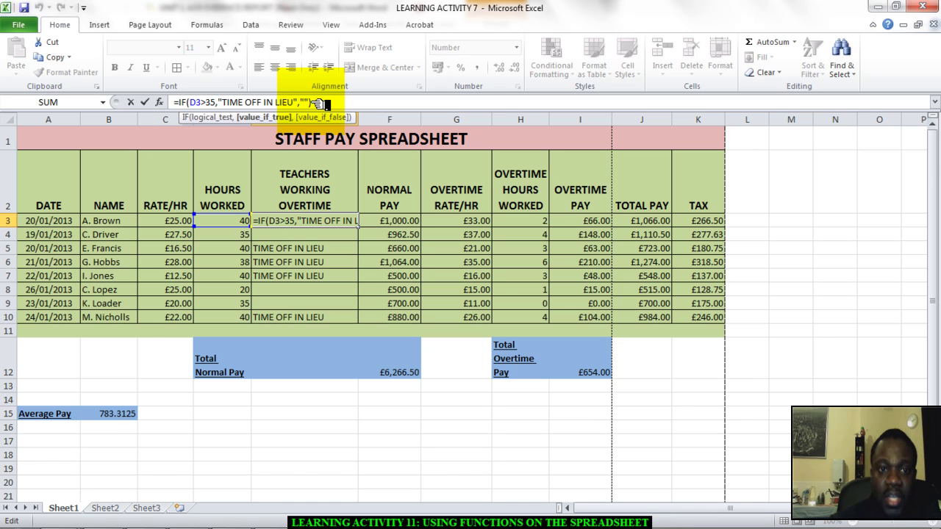
left_click(308, 103)
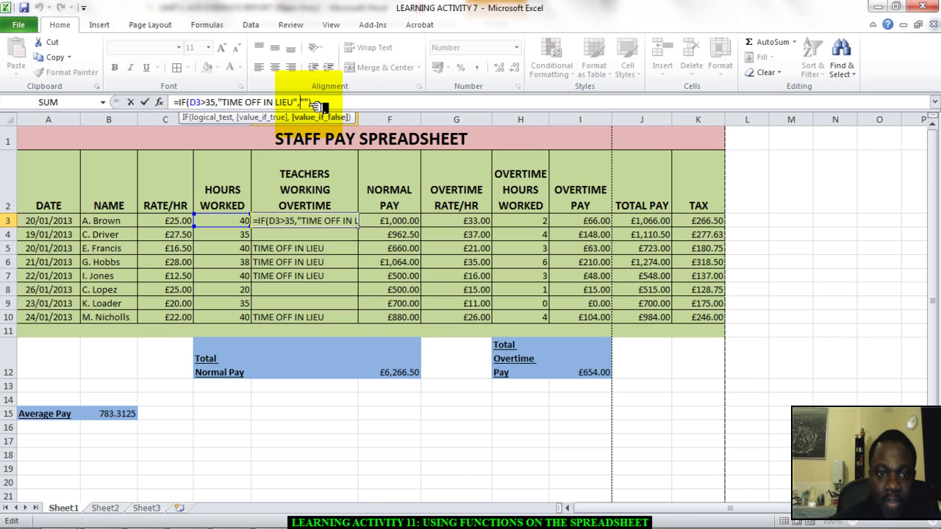
type("\"")
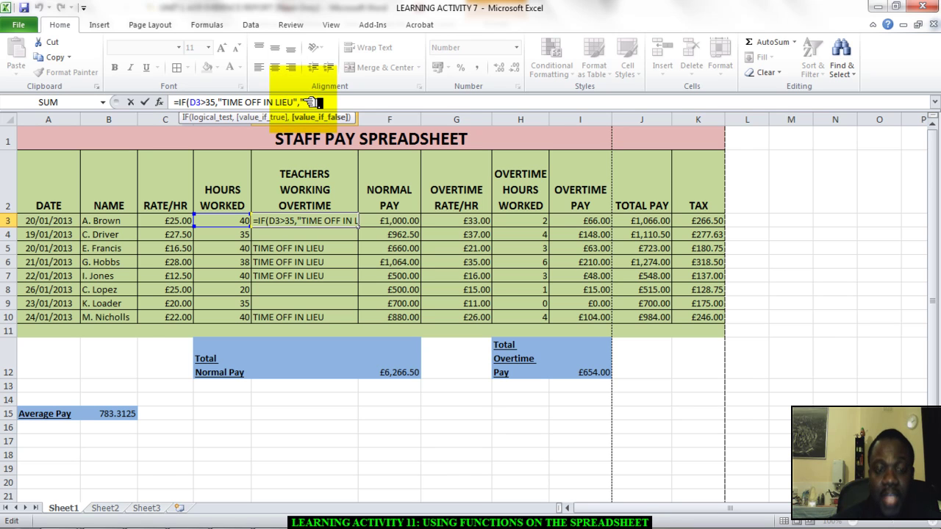
type("\")")
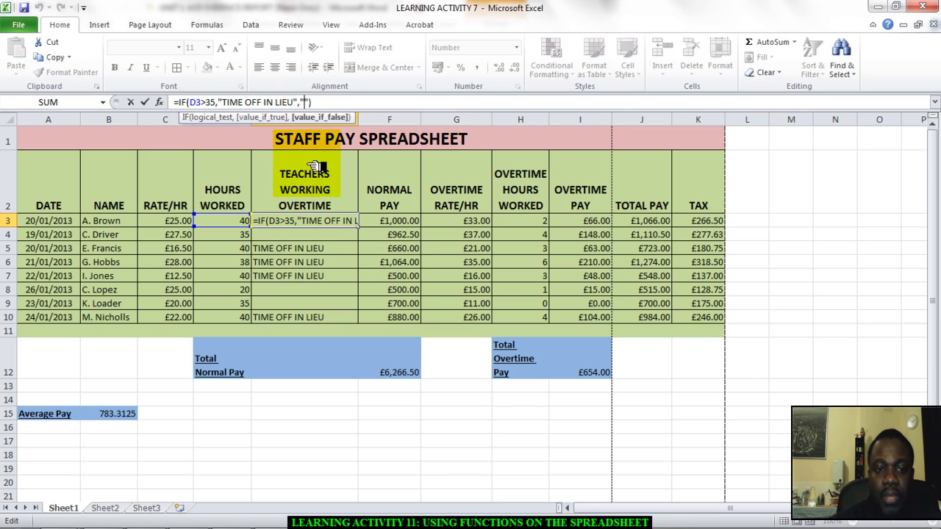
left_click(237, 103)
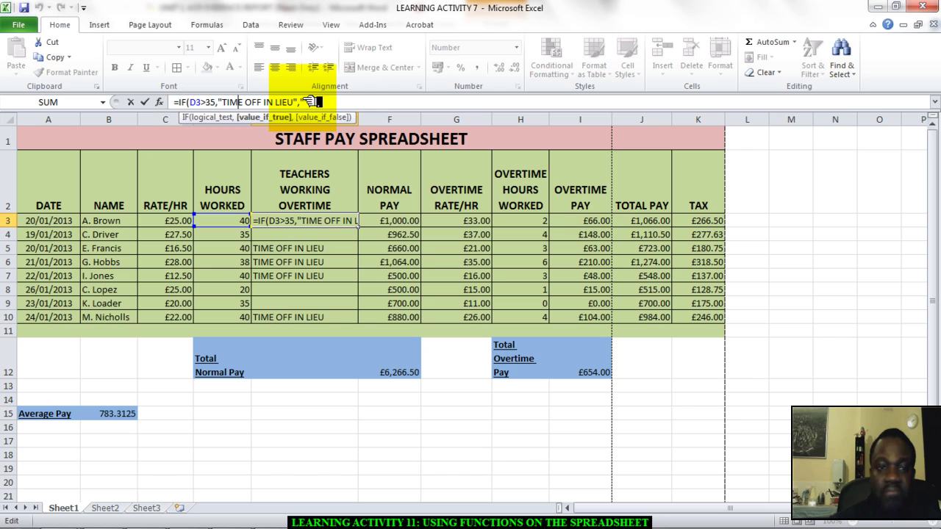
key("Return")
- Compare the Hours Worked values in rows 3 and 5 with their IF results, and look over the whole result range E3:E10
left_click(324, 220)
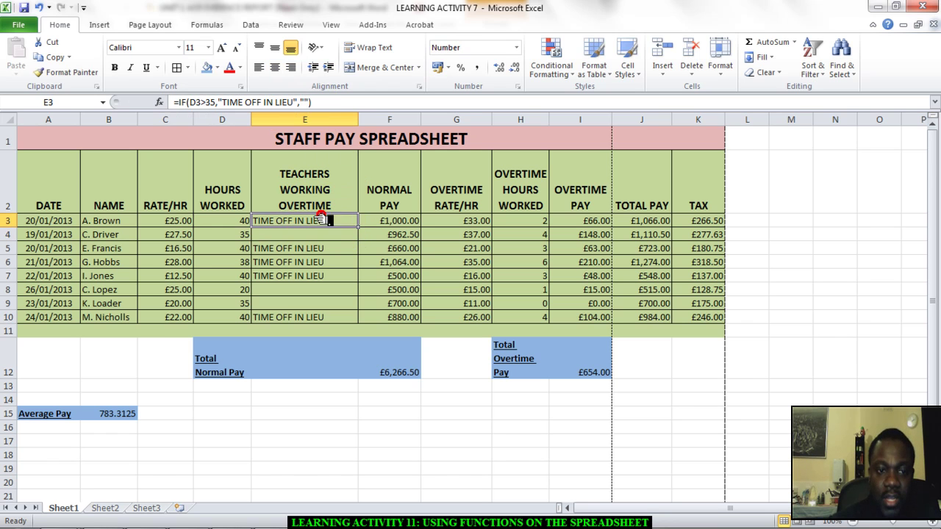
left_click(244, 221)
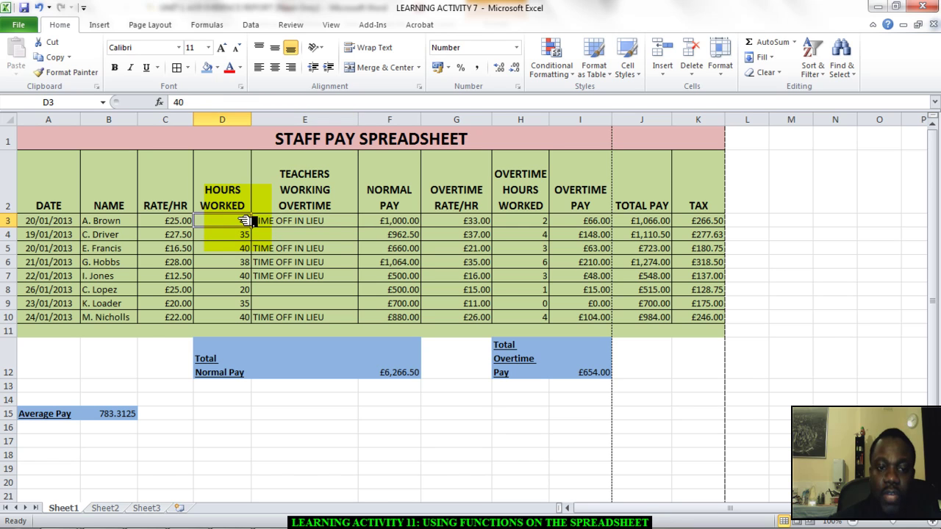
left_click(286, 222)
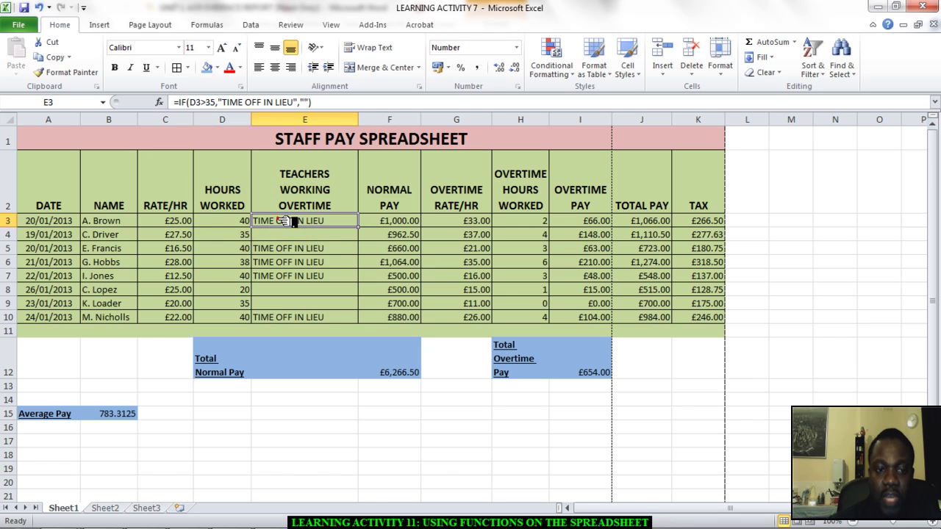
left_click(242, 250)
left_click(276, 249)
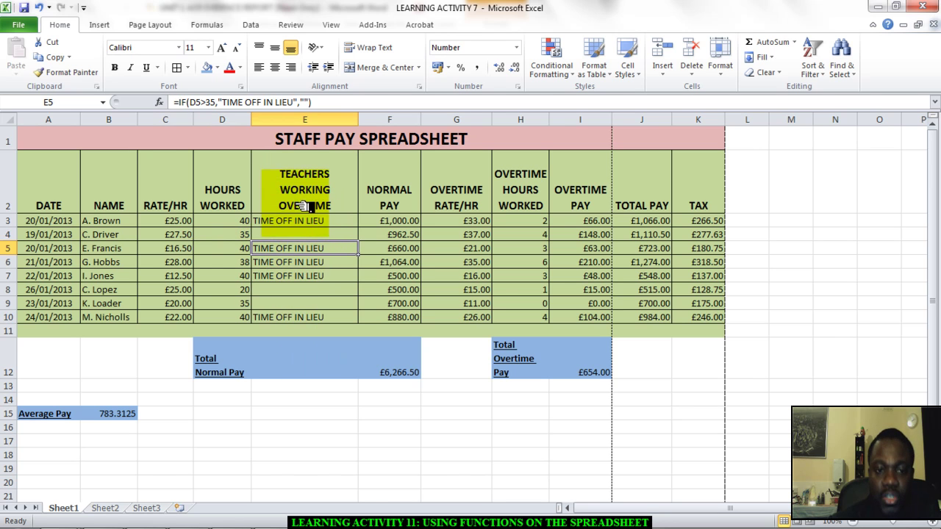
left_click_drag(305, 222, 315, 319)
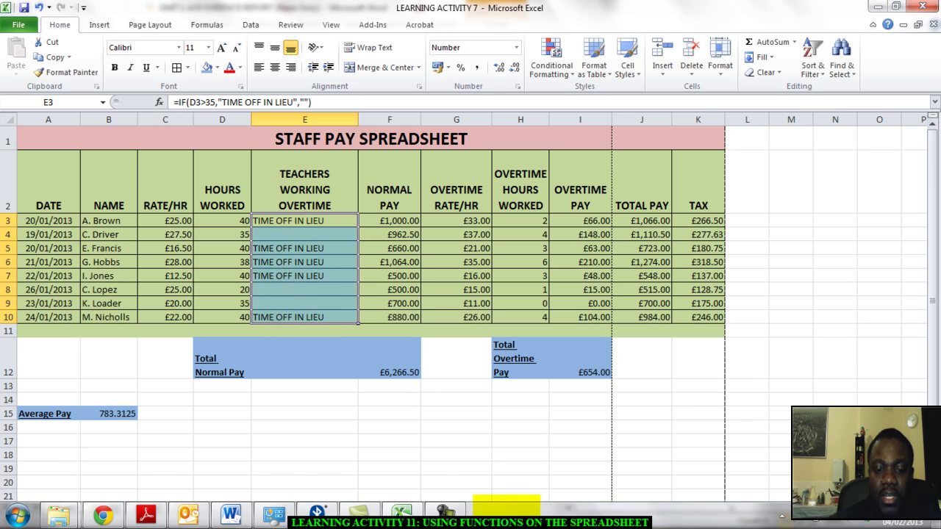
left_click(445, 514)
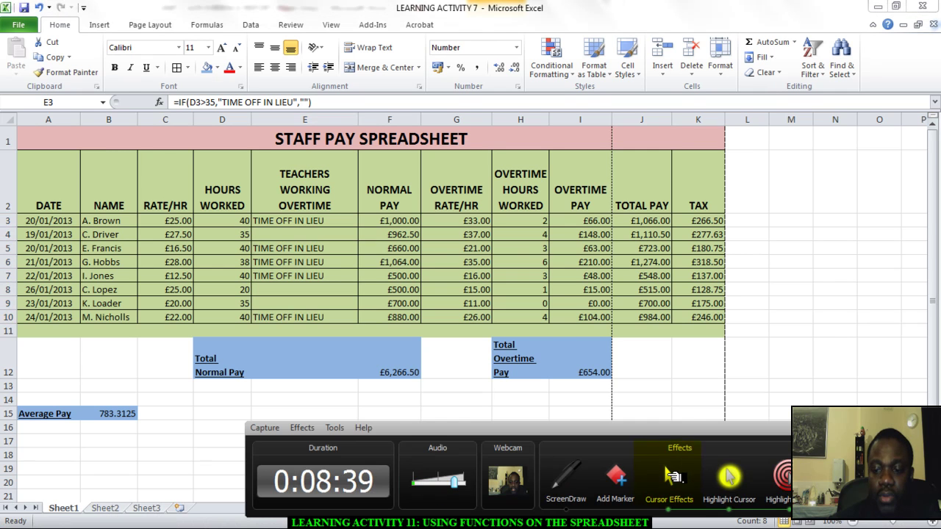